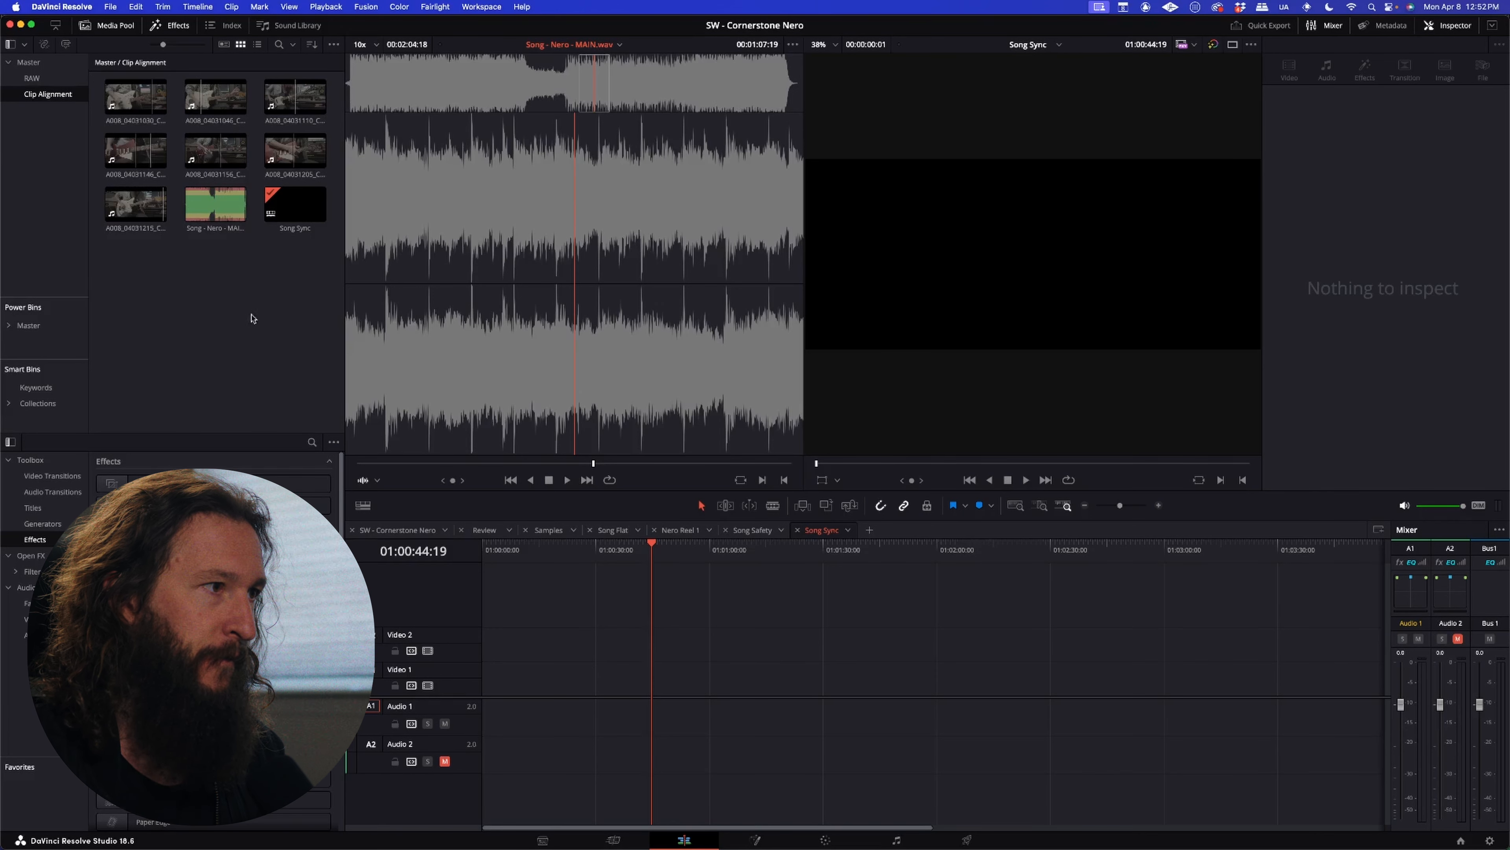
# Step: Unmute Audio 2 in the Song Sync timeline, and look over the SW - Cornerstone Nero and Review timelines before returning to Song Sync
pyautogui.click(444, 761)
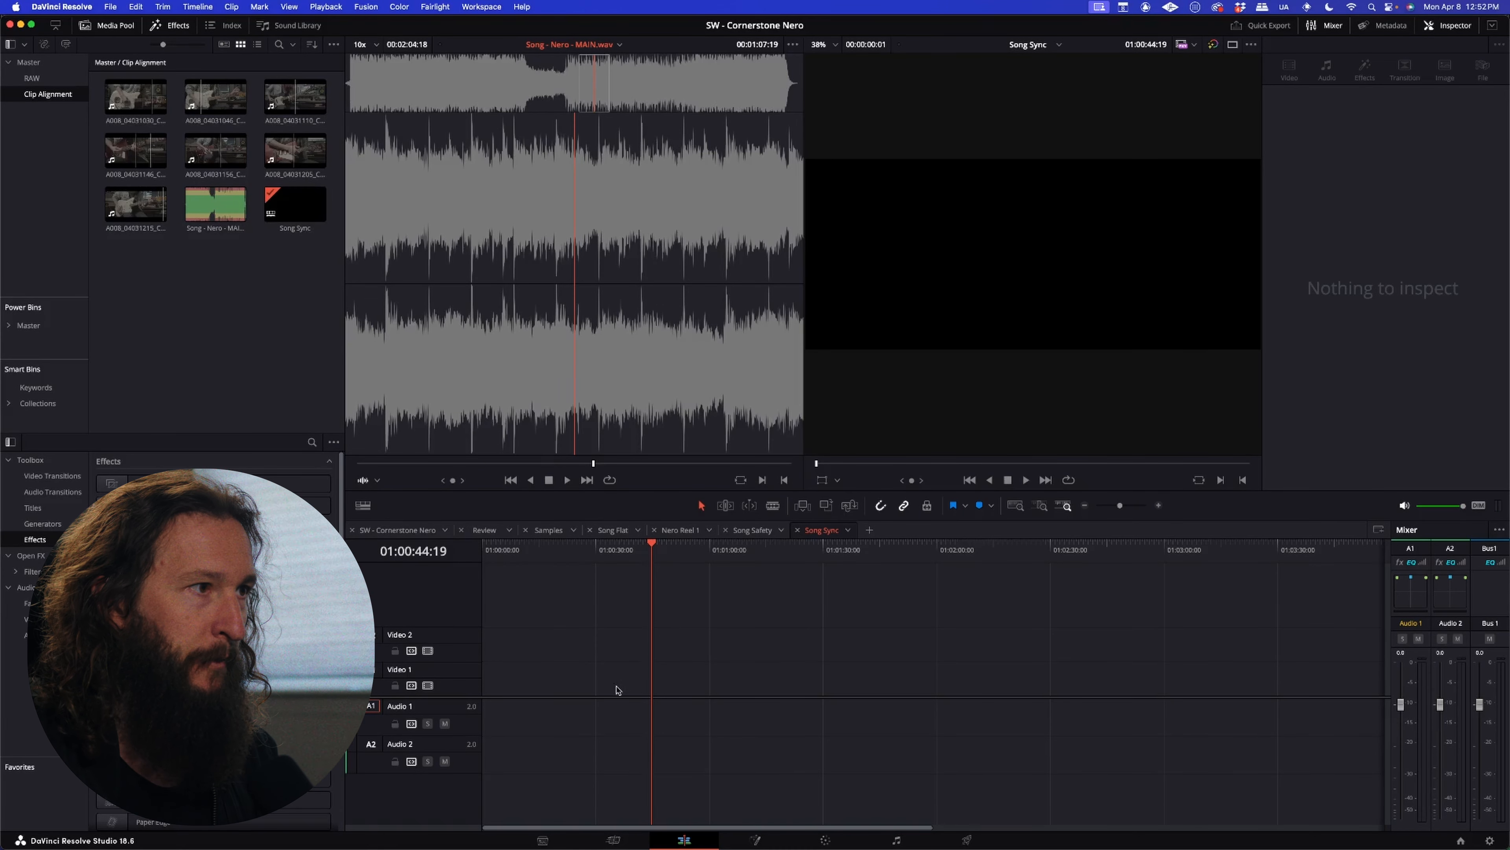
pyautogui.click(389, 530)
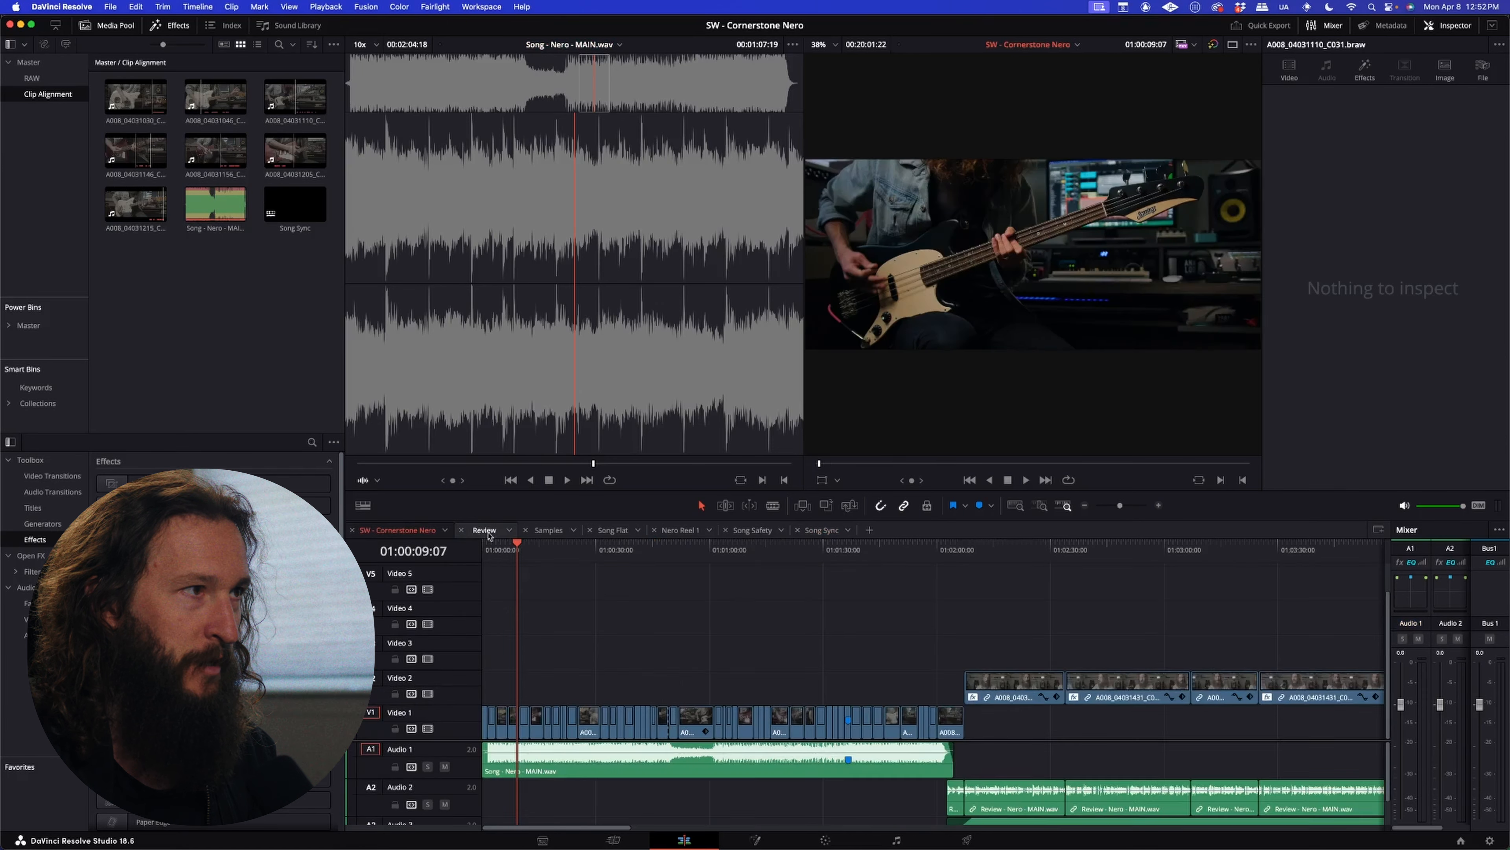
pyautogui.click(485, 529)
pyautogui.click(823, 529)
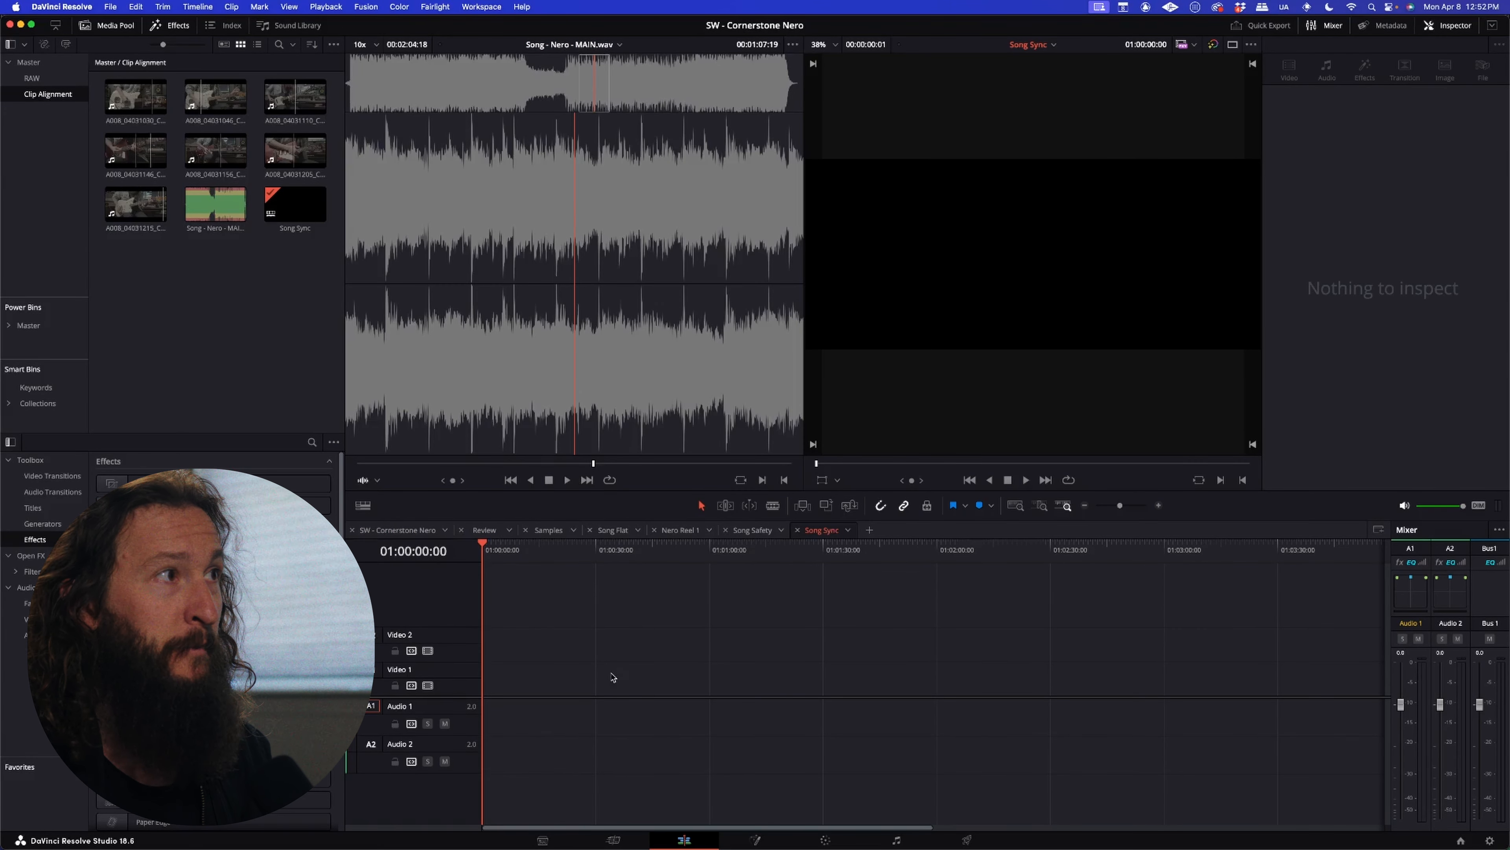
# Step: Place Song - Nero - MAIN.wav on Audio 1 near the start of the Song Sync timeline and play a section of it
pyautogui.click(198, 206)
pyautogui.moveTo(218, 206); pyautogui.dragTo(496, 717)
pyautogui.click(550, 547)
pyautogui.press('space')
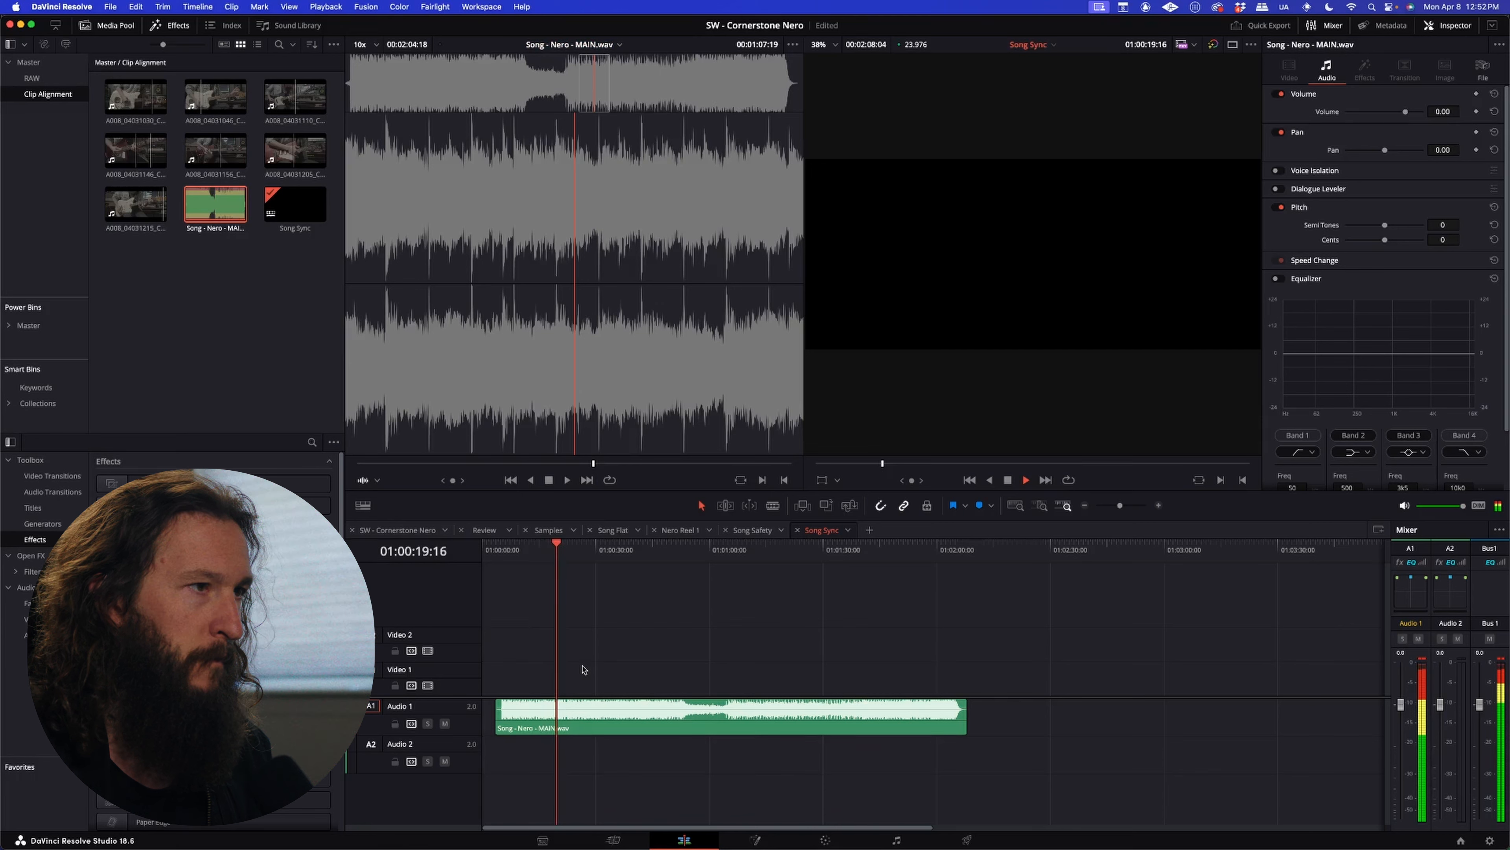
pyautogui.press('space')
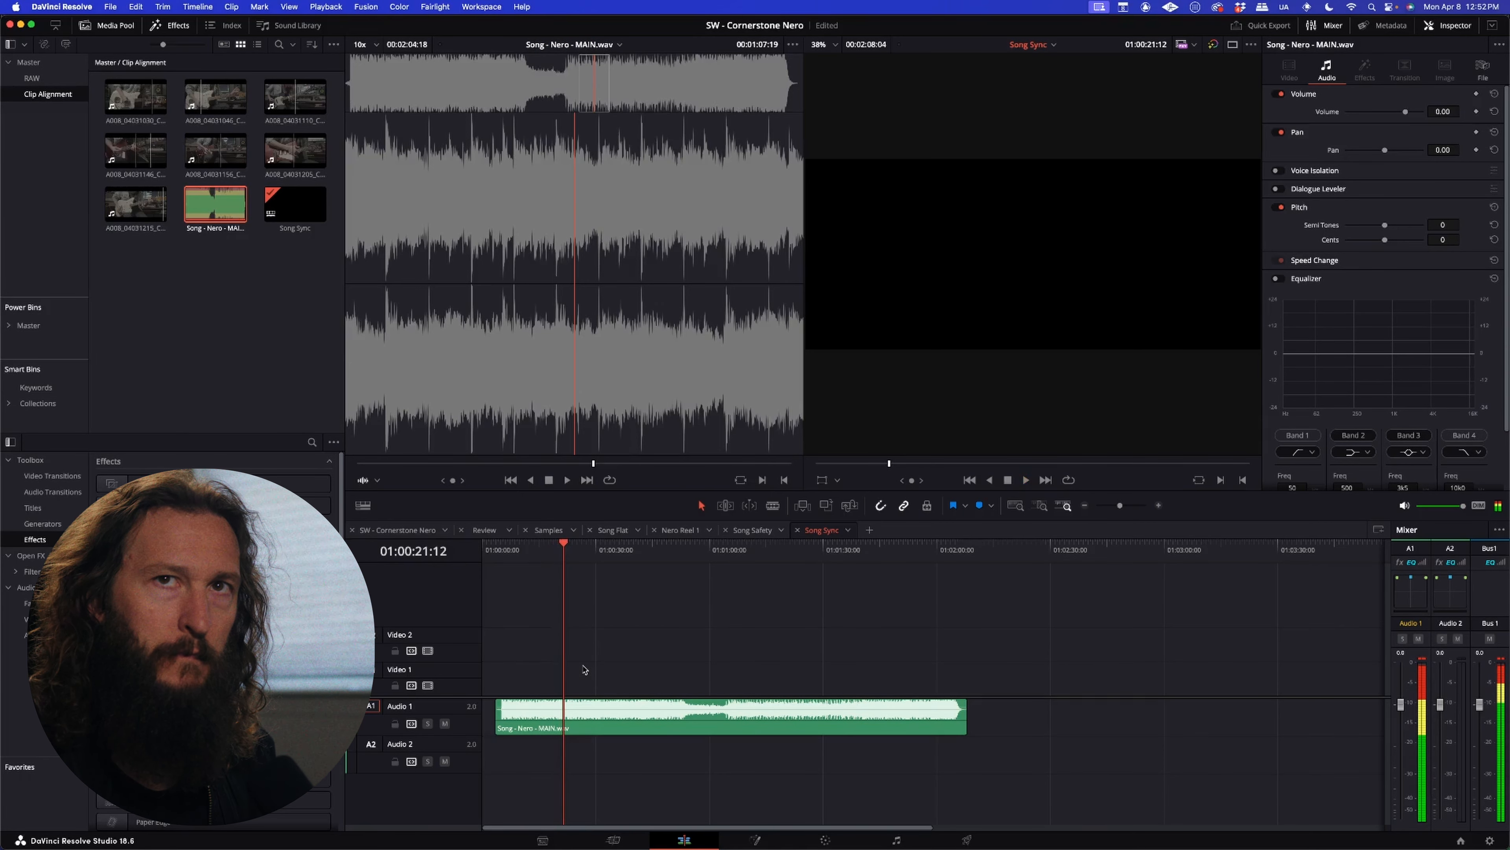
# Step: Return the playhead to the timeline start, save the project and clear the clip selection
pyautogui.press('Home')
pyautogui.press('super+s')
pyautogui.click(160, 340)
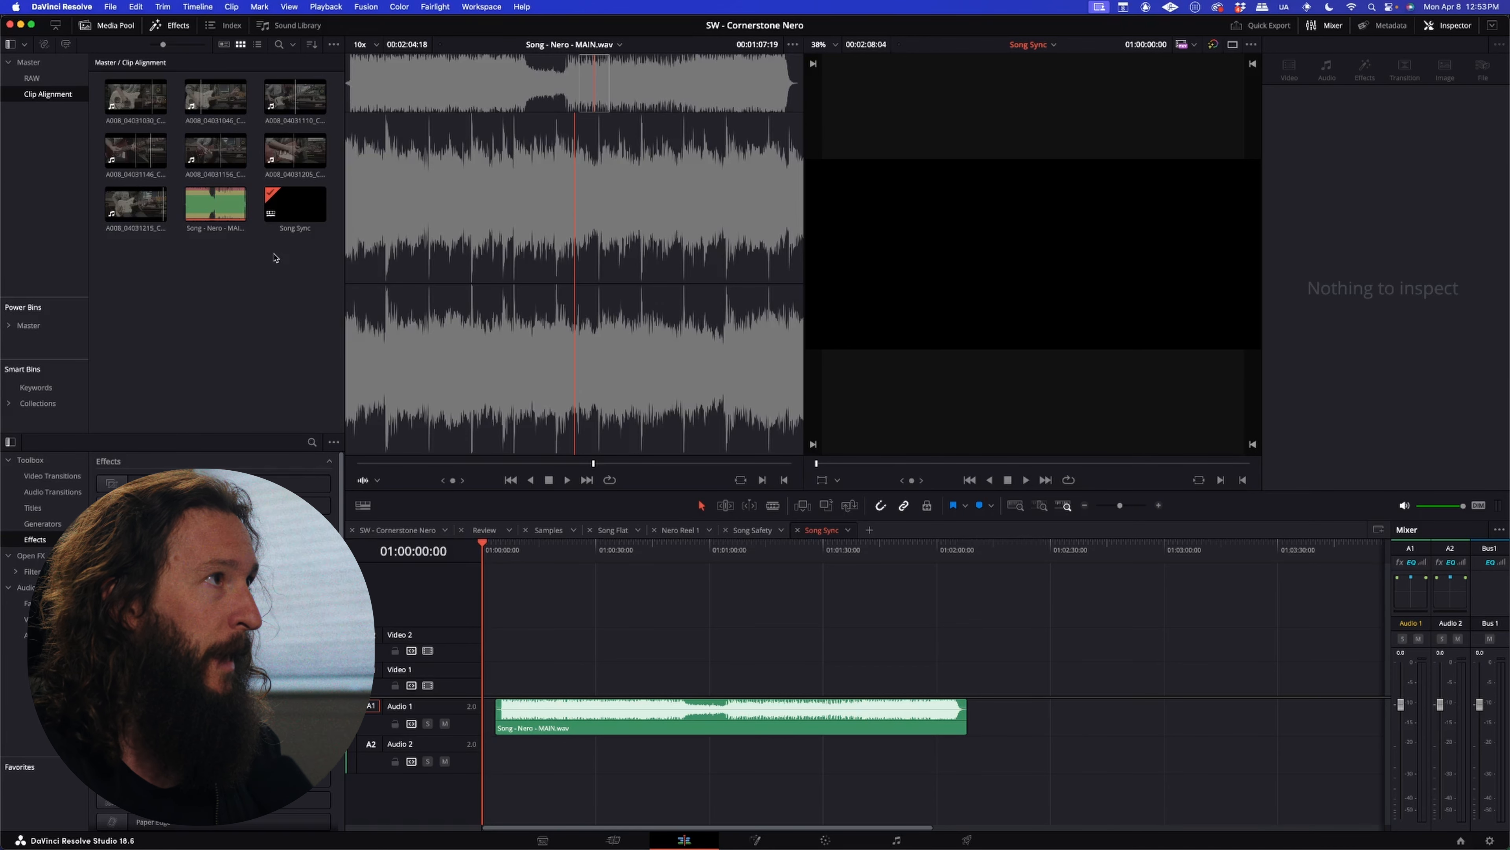
# Step: Place A008_04031110_C031.braw on Video 2 and Audio 2 near the timeline start, mute Audio 2 and play it against the song full screen
pyautogui.moveTo(295, 97); pyautogui.dragTo(492, 645)
pyautogui.click(445, 762)
pyautogui.click(562, 549)
pyautogui.press('space')
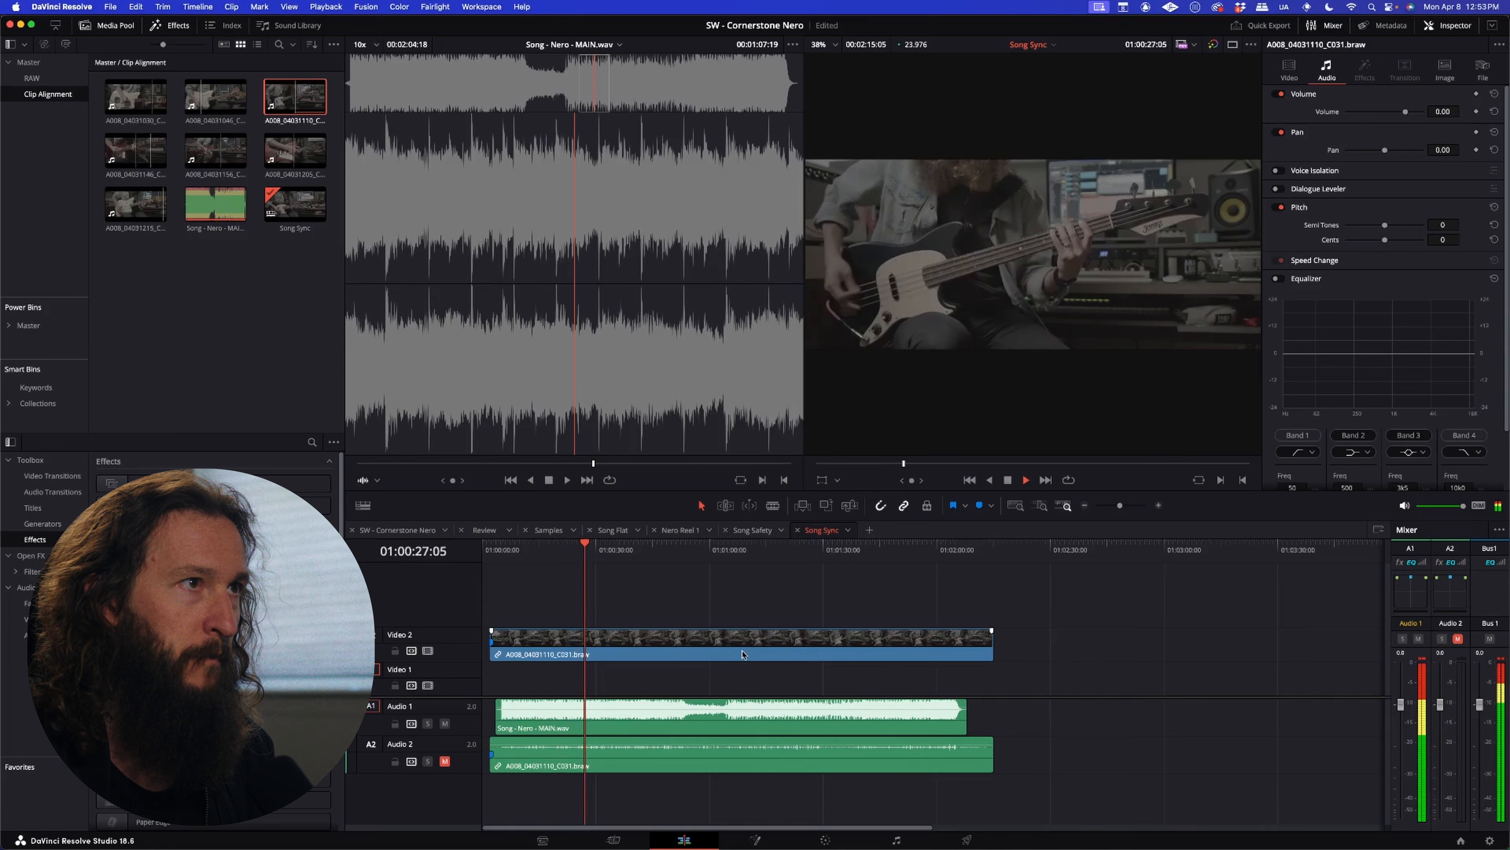
pyautogui.press('super+f')
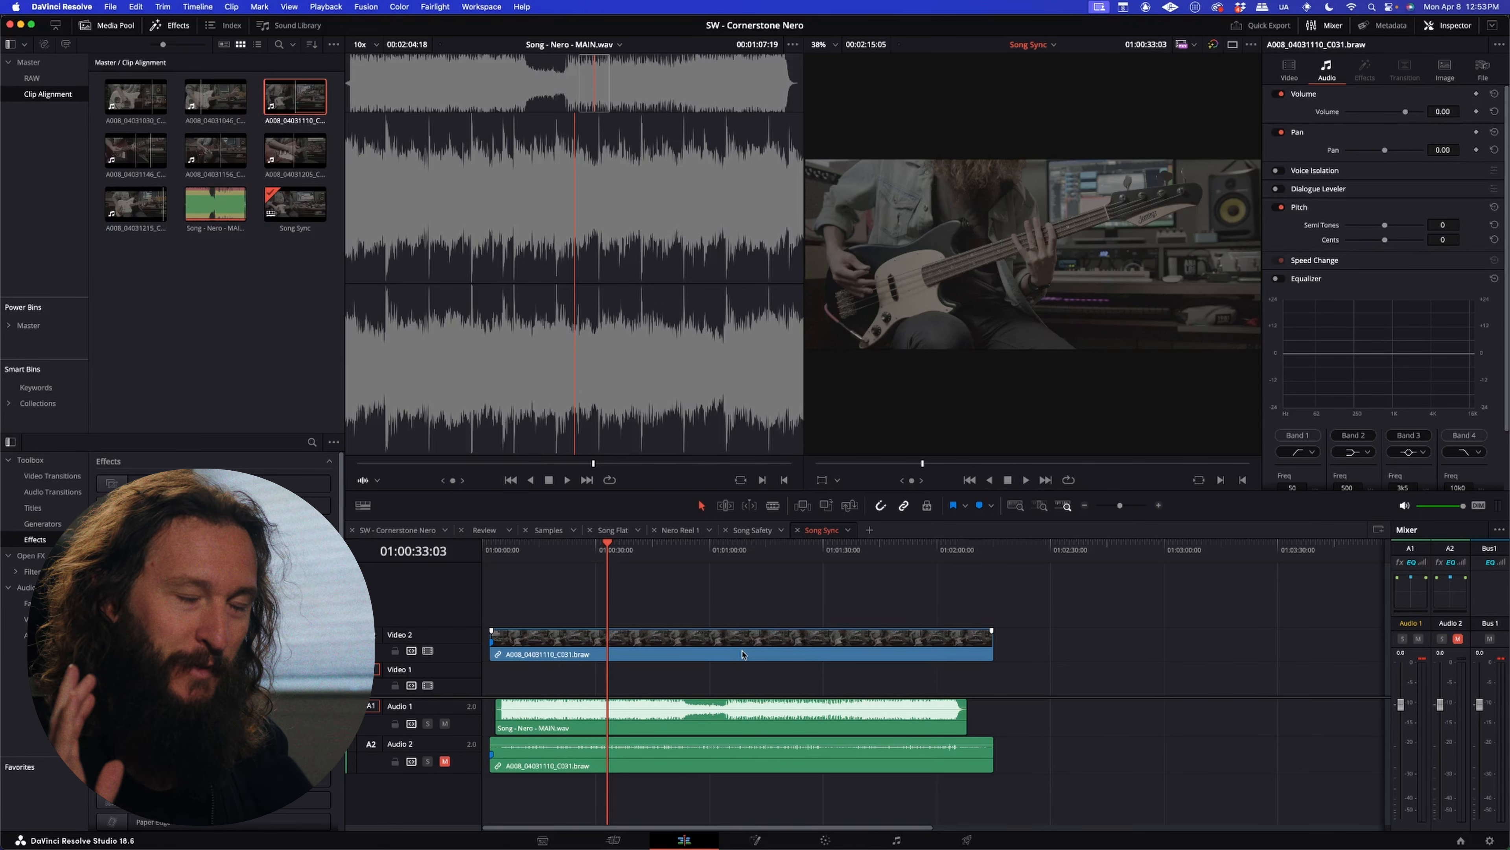
# Step: Unlink the C031 clip's camera audio, delete that audio from Audio 2 and move the video down to Video 1
pyautogui.press('super+alt+l')
pyautogui.click(687, 760)
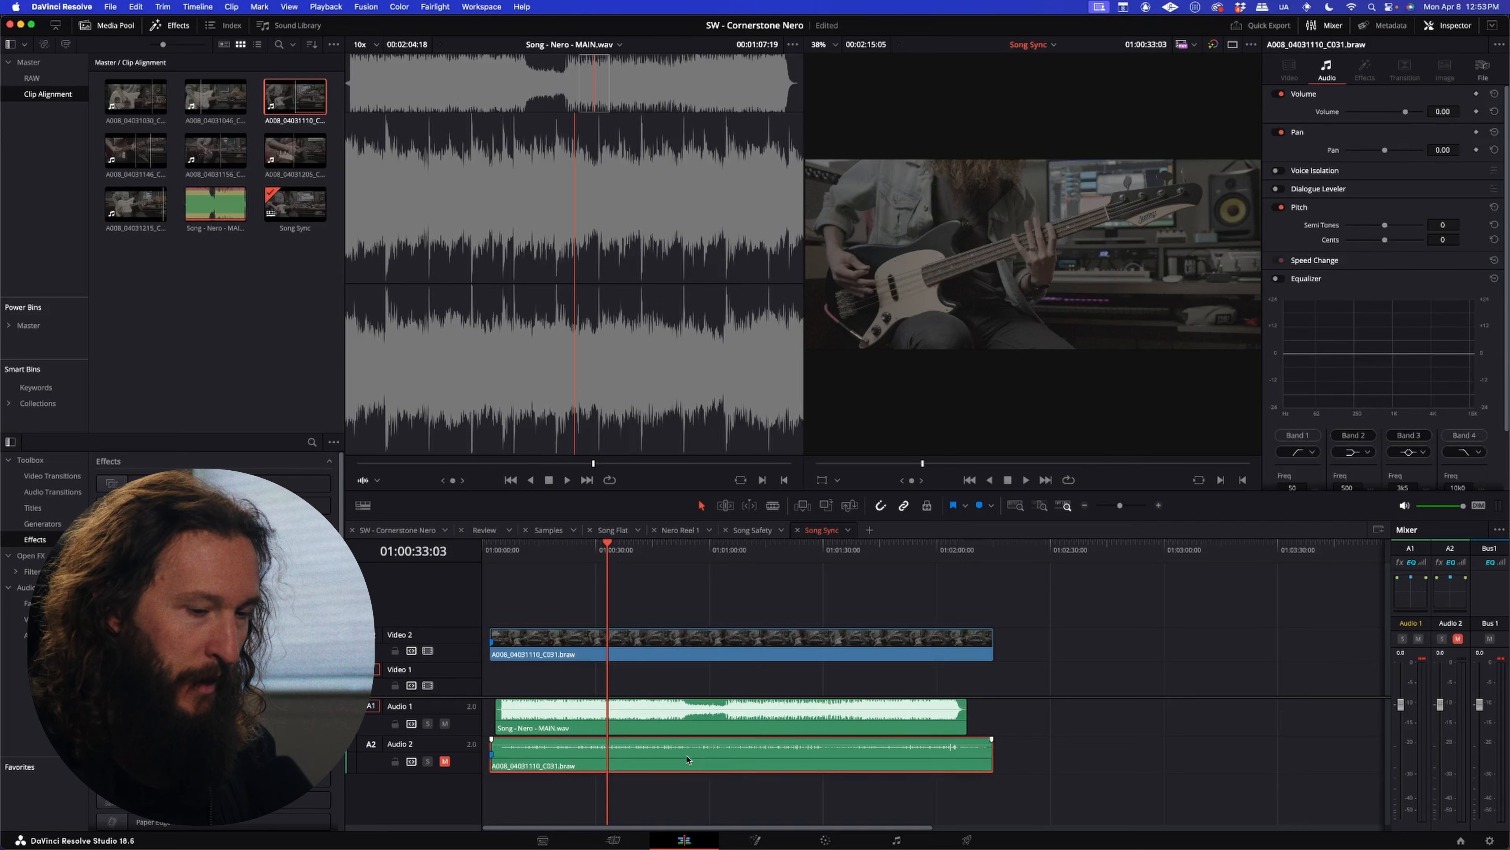
pyautogui.press('Delete')
pyautogui.click(662, 644)
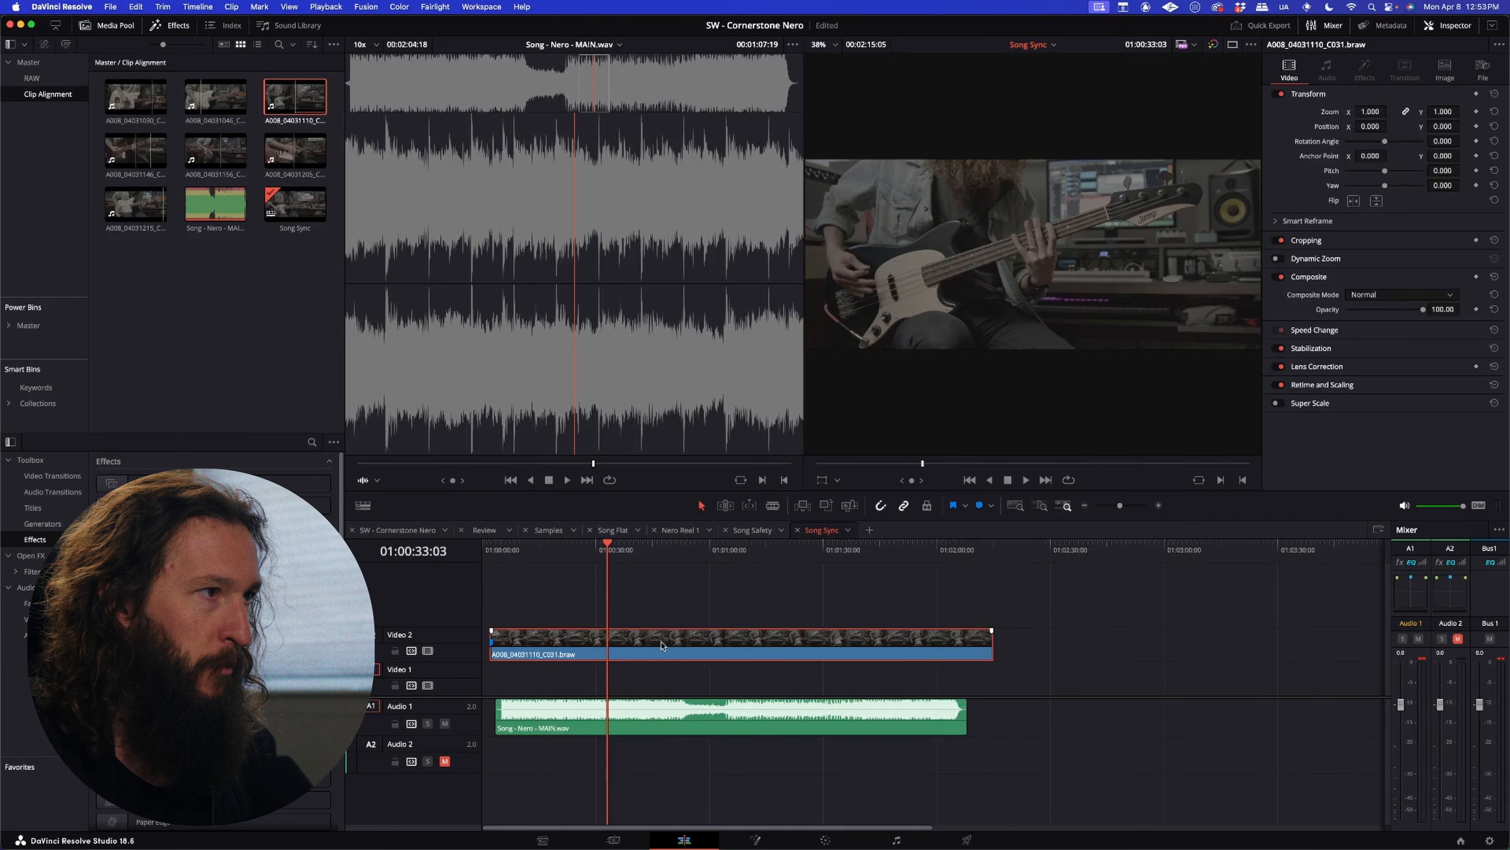
pyautogui.hotkey('alt', 'Down')
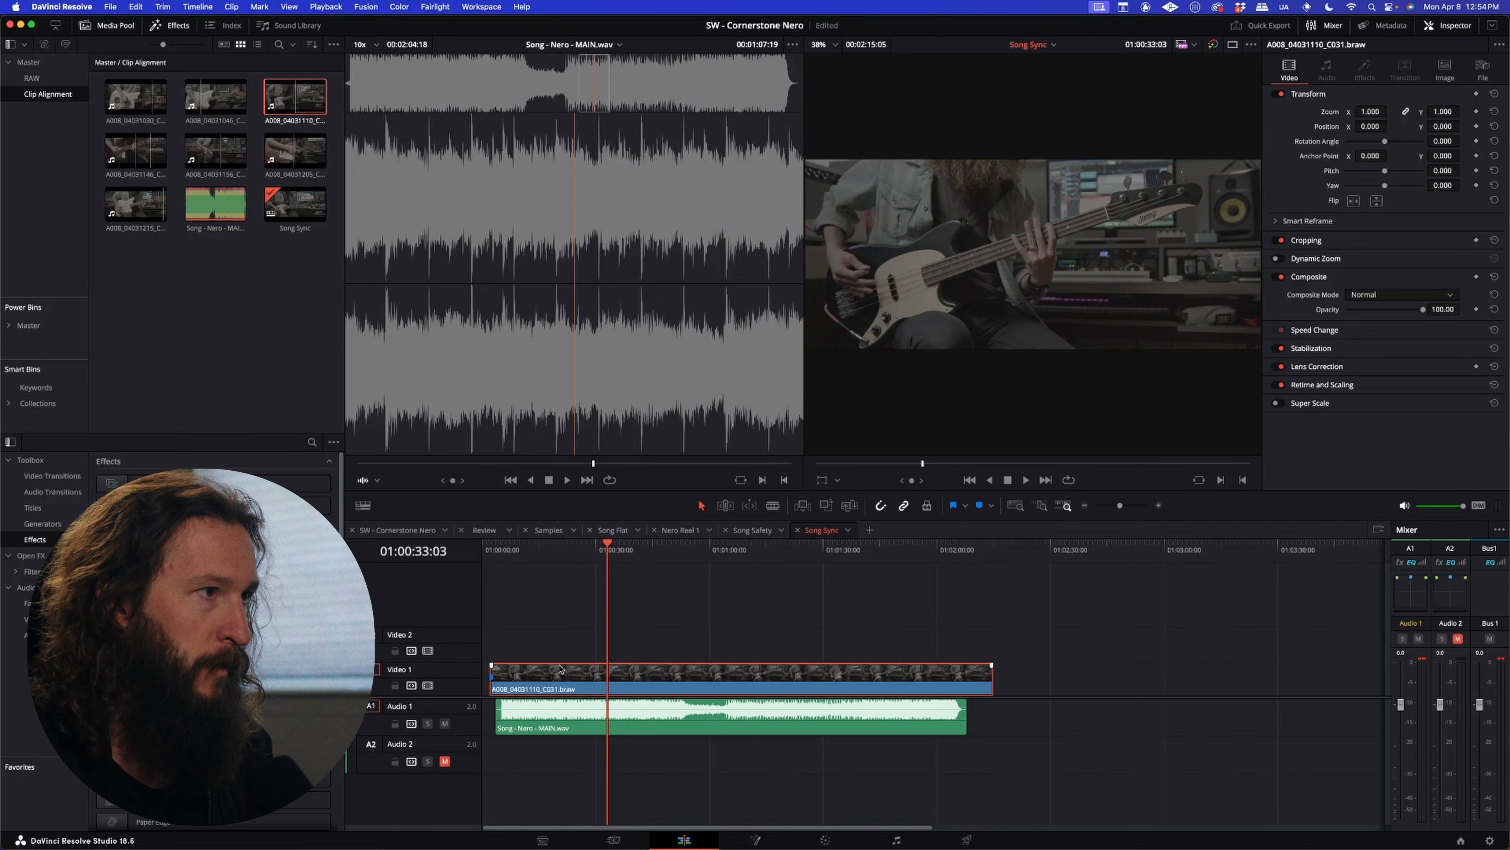
# Step: Load A008_04031030_C028.braw in the source viewer and place its marked range on Video 2 and Audio 2, starting level with the song
pyautogui.scroll(6, 560, 668)
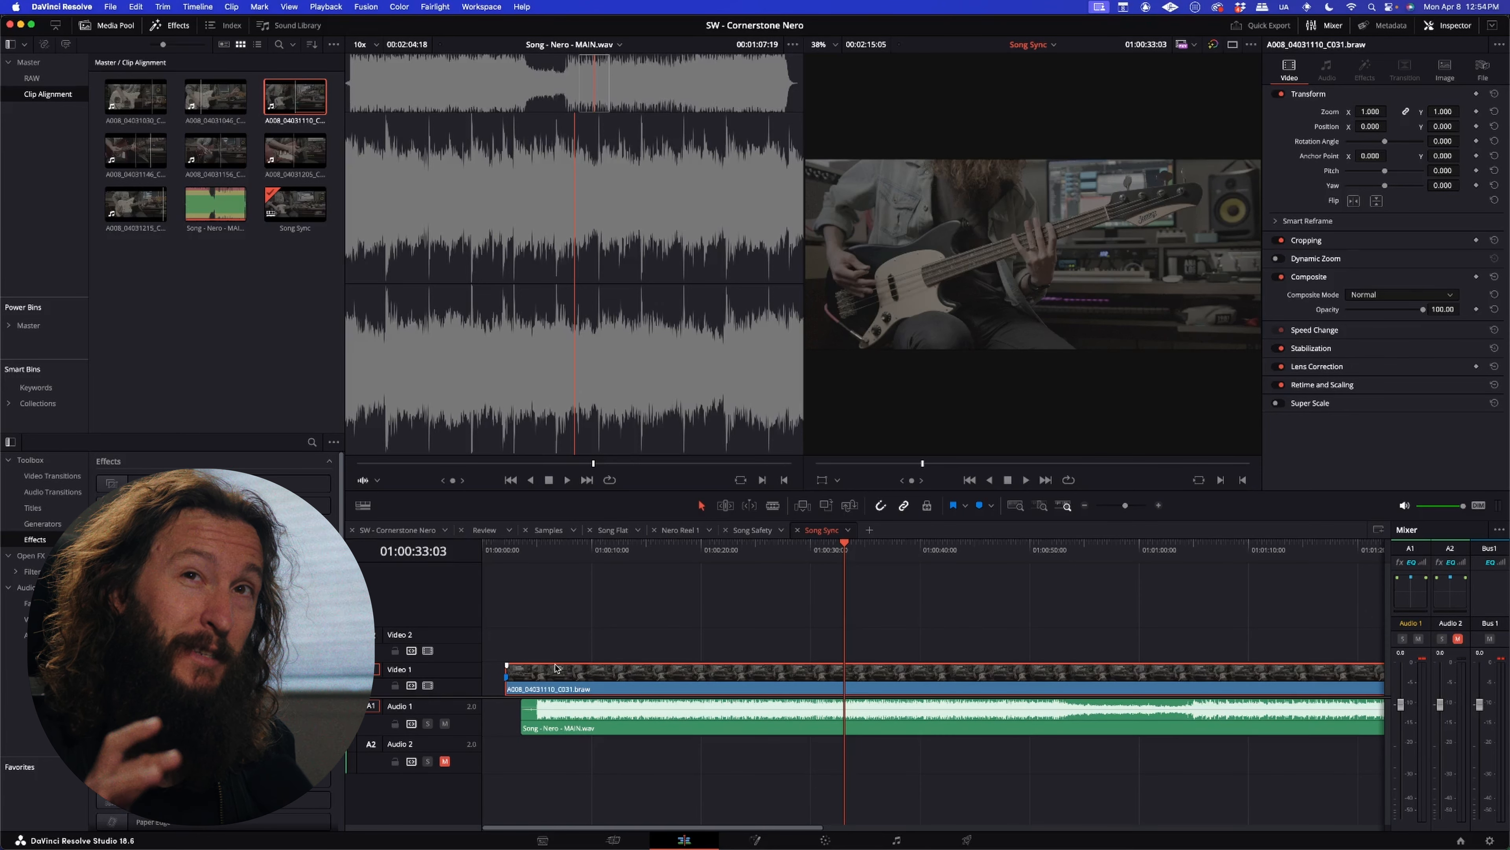
pyautogui.doubleClick(143, 92)
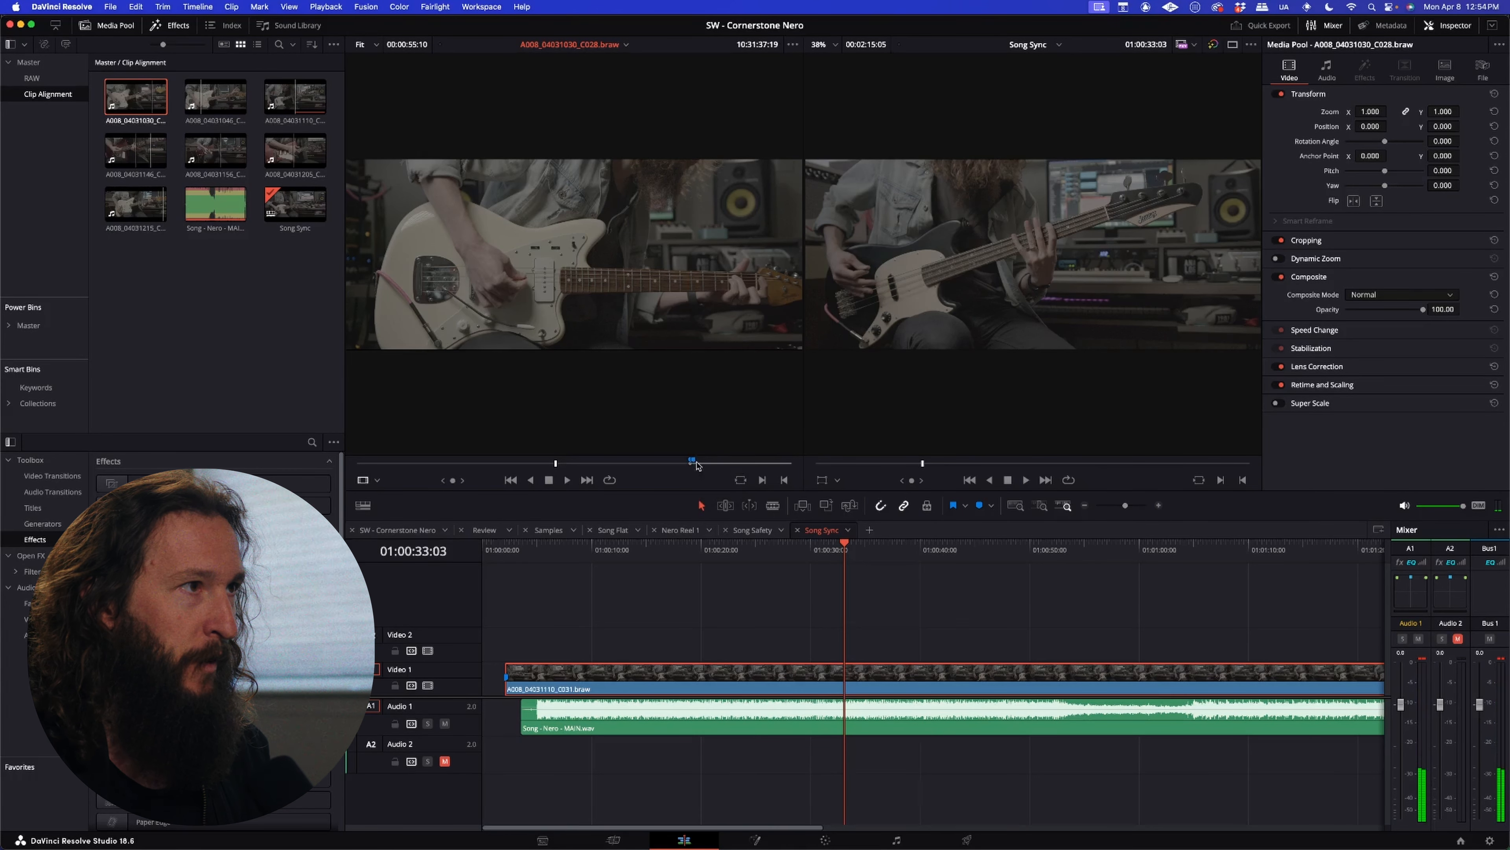
pyautogui.moveTo(588, 343); pyautogui.dragTo(522, 639)
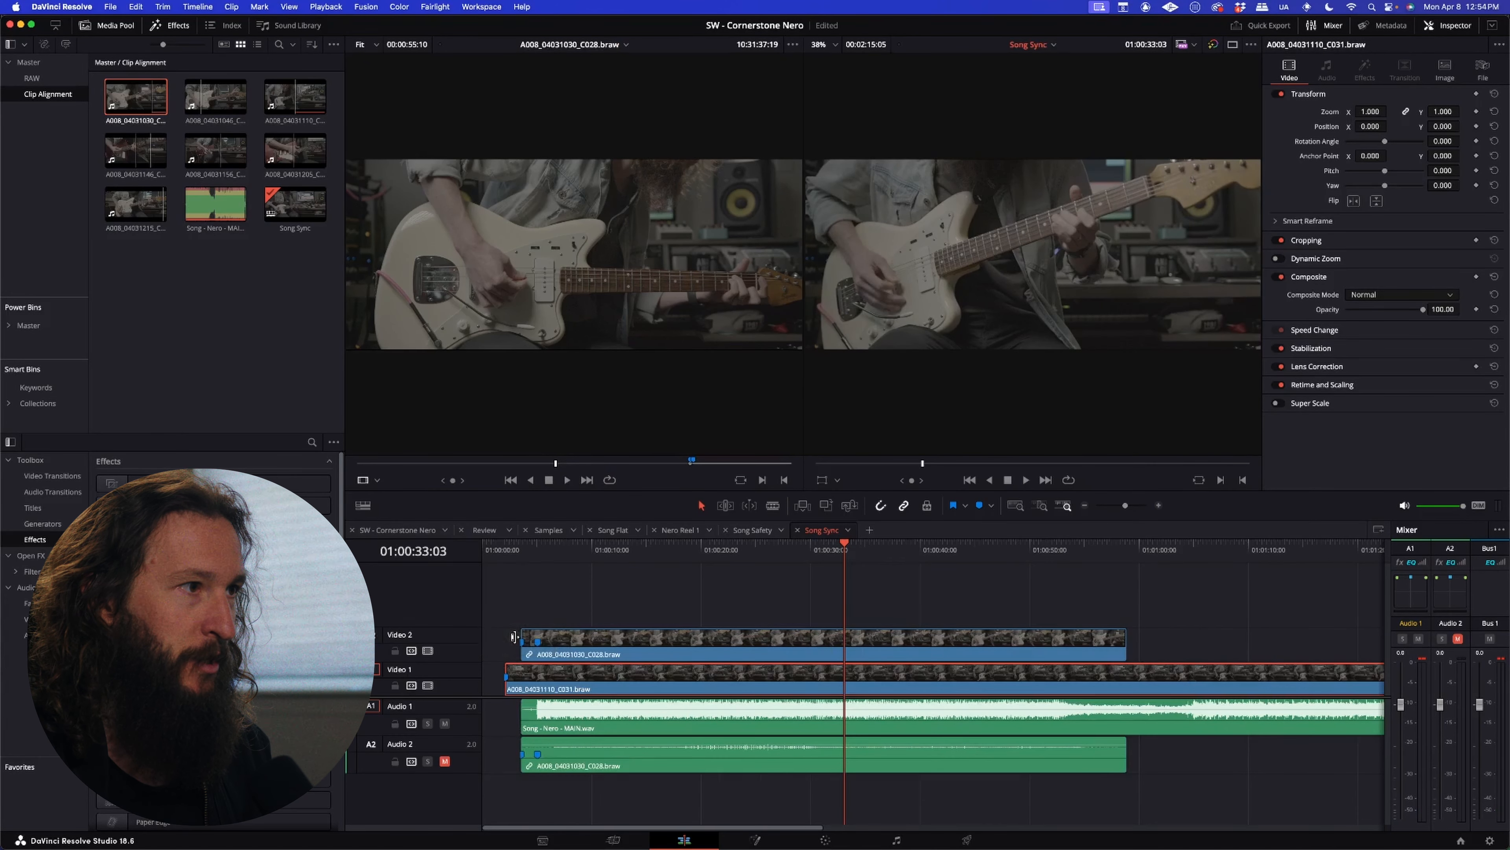
# Step: Play the C028 source clip from the start of its marked range to hear its recorded audio
pyautogui.click(691, 463)
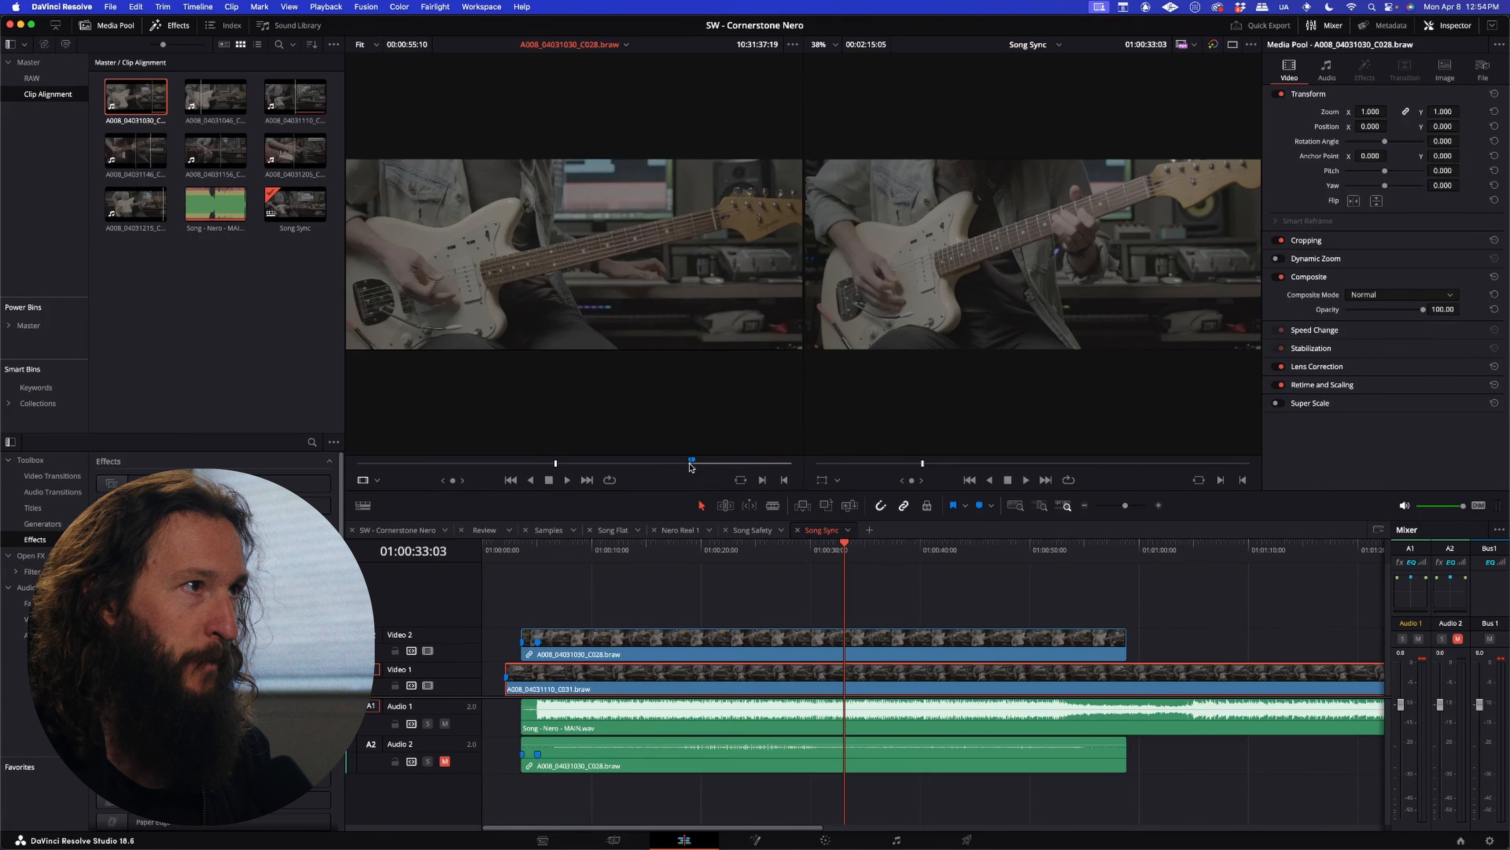
pyautogui.click(692, 462)
pyautogui.press('space')
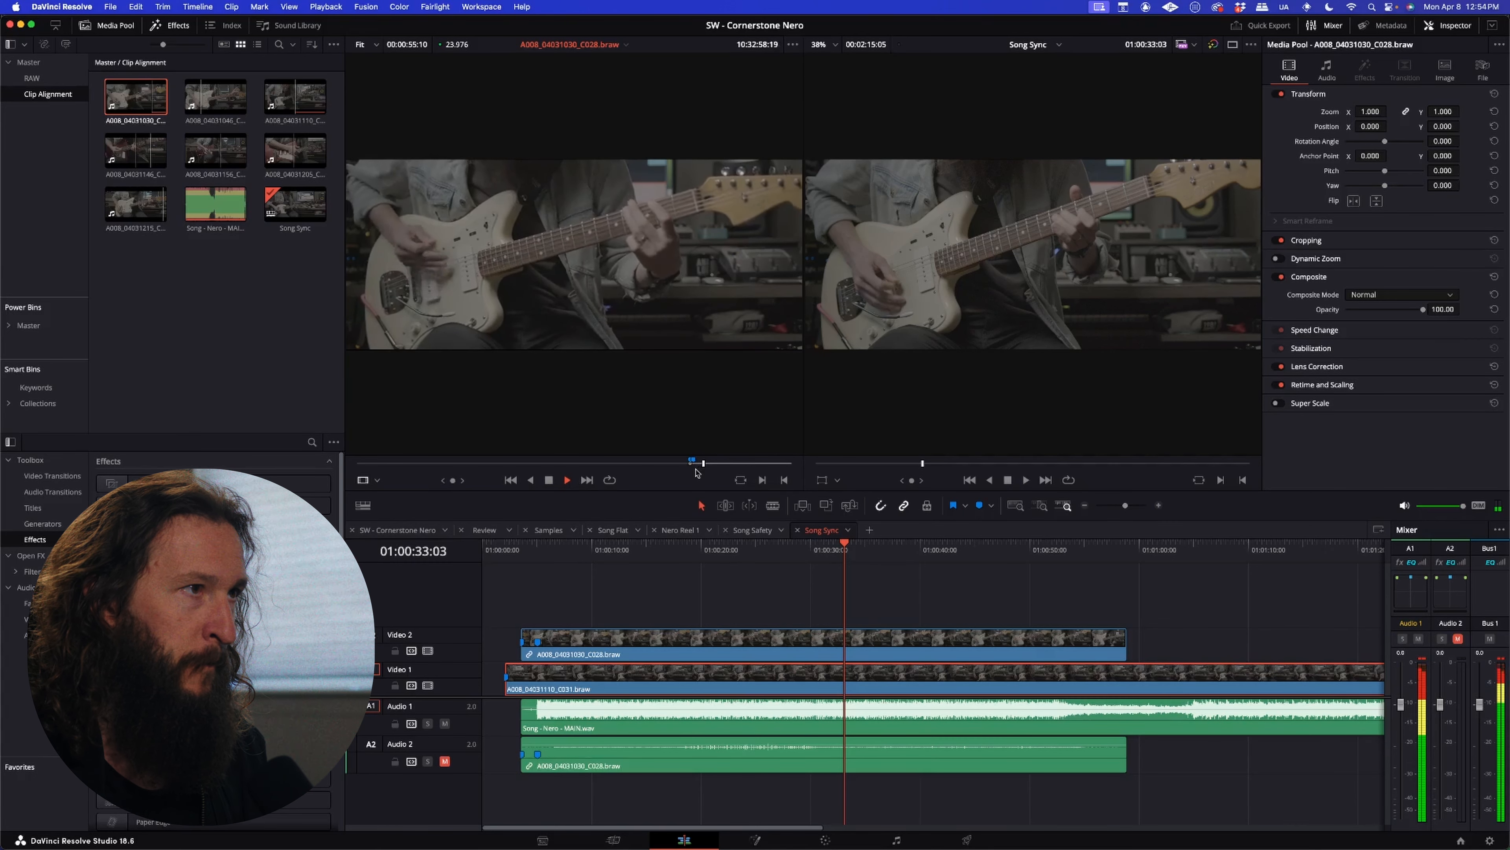
pyautogui.press('space')
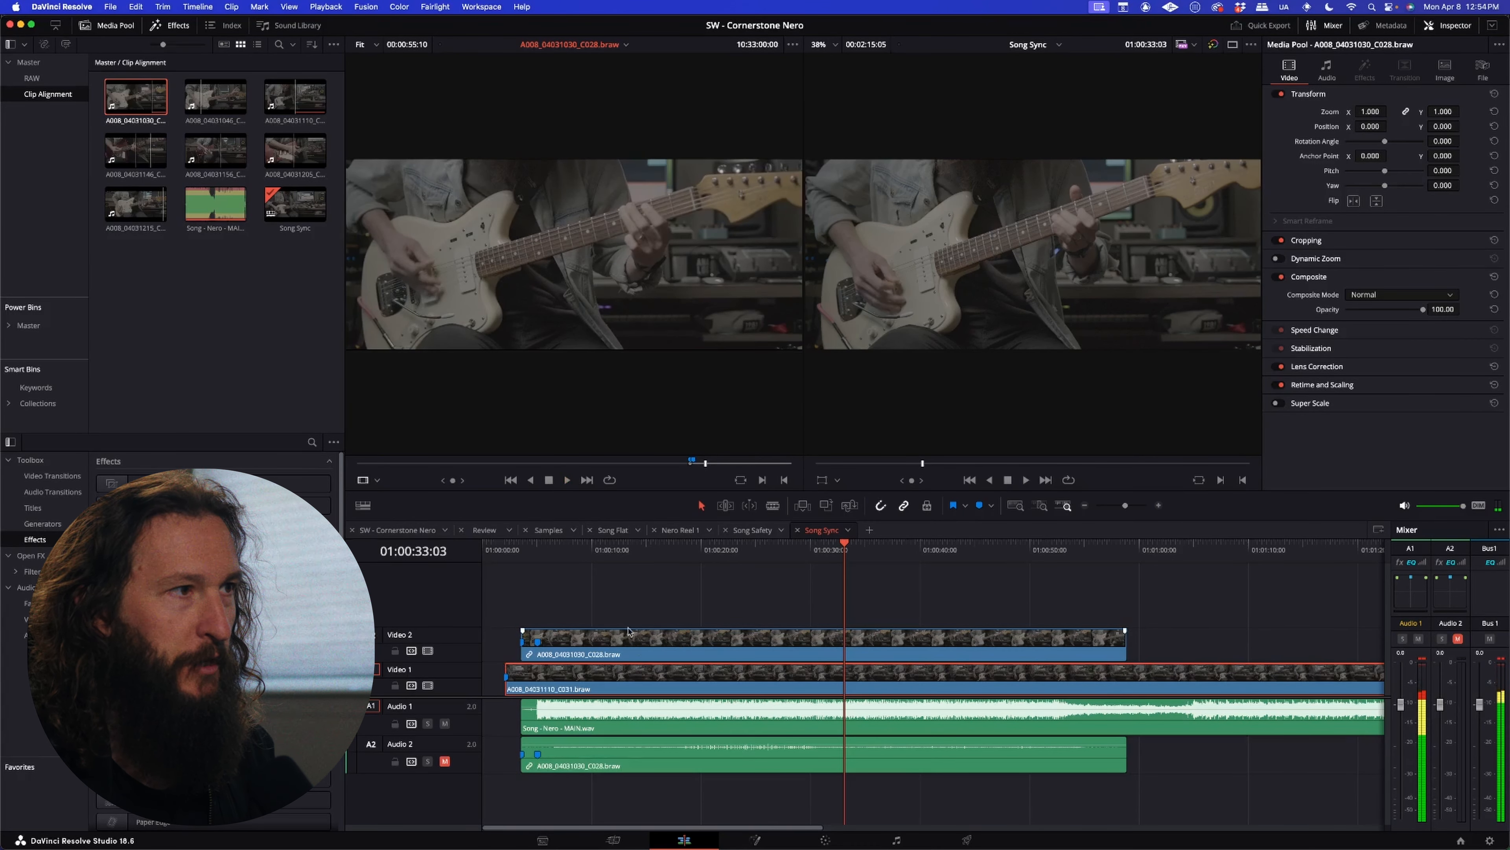
# Step: Auto-align the C028 clip with the song on Audio 1 based on waveform
pyautogui.click(639, 644)
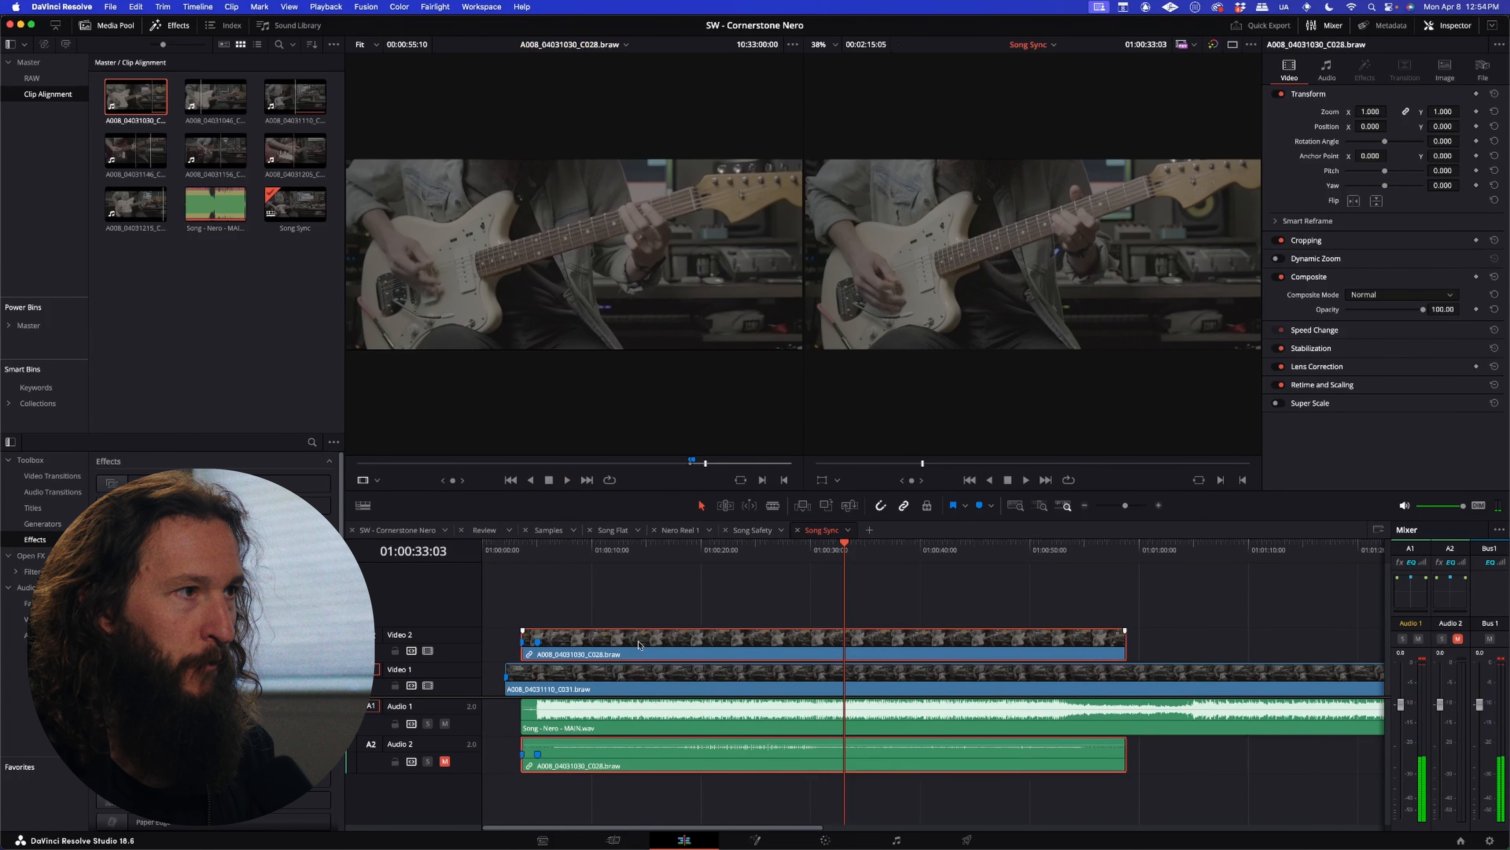
pyautogui.keyDown('super'); pyautogui.click(639, 717); pyautogui.keyUp('super')
pyautogui.rightClick(639, 717)
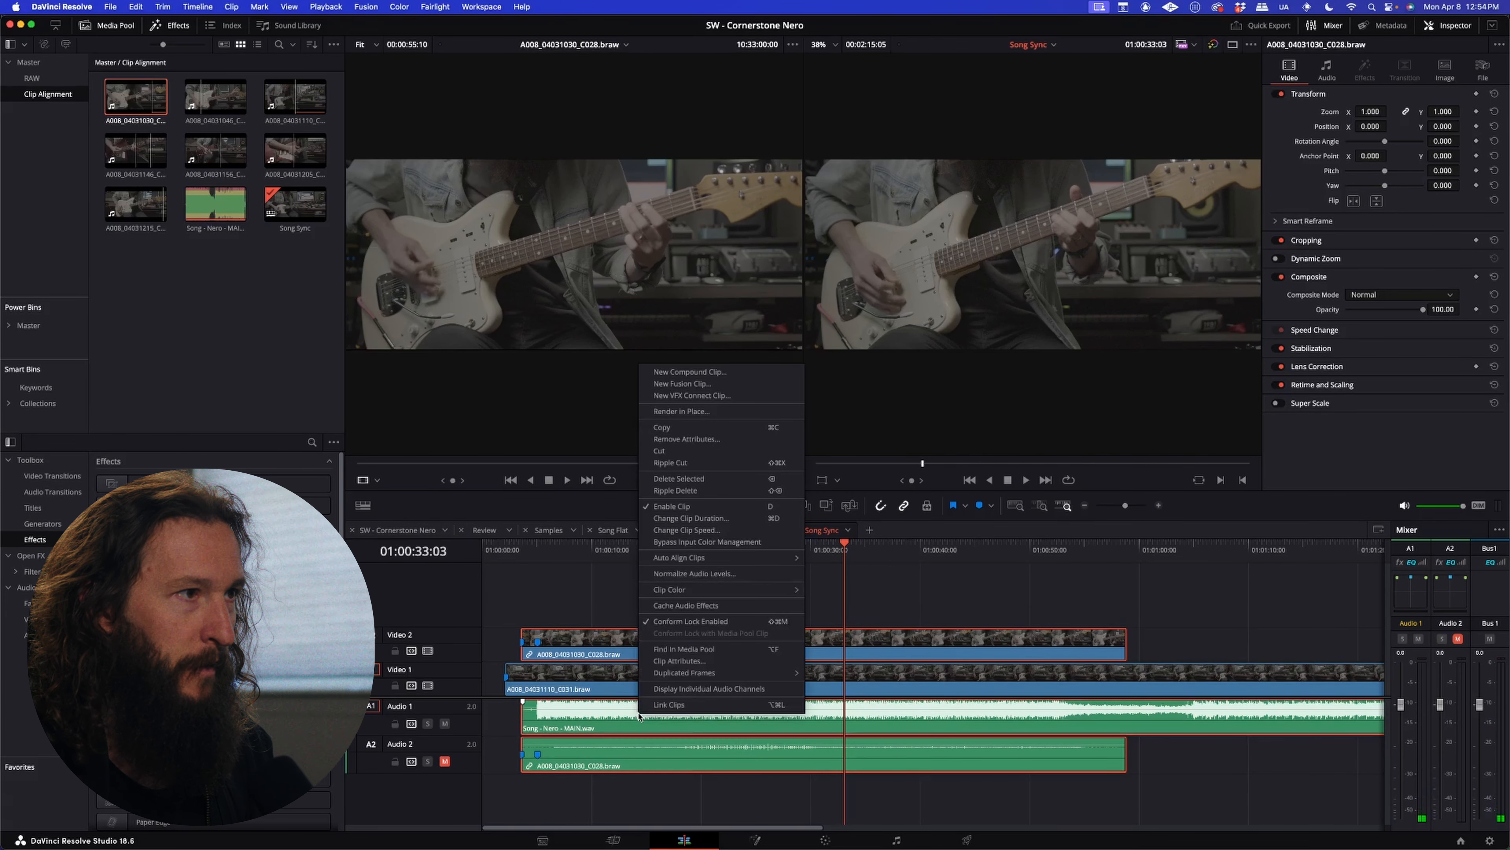
pyautogui.moveTo(719, 559)
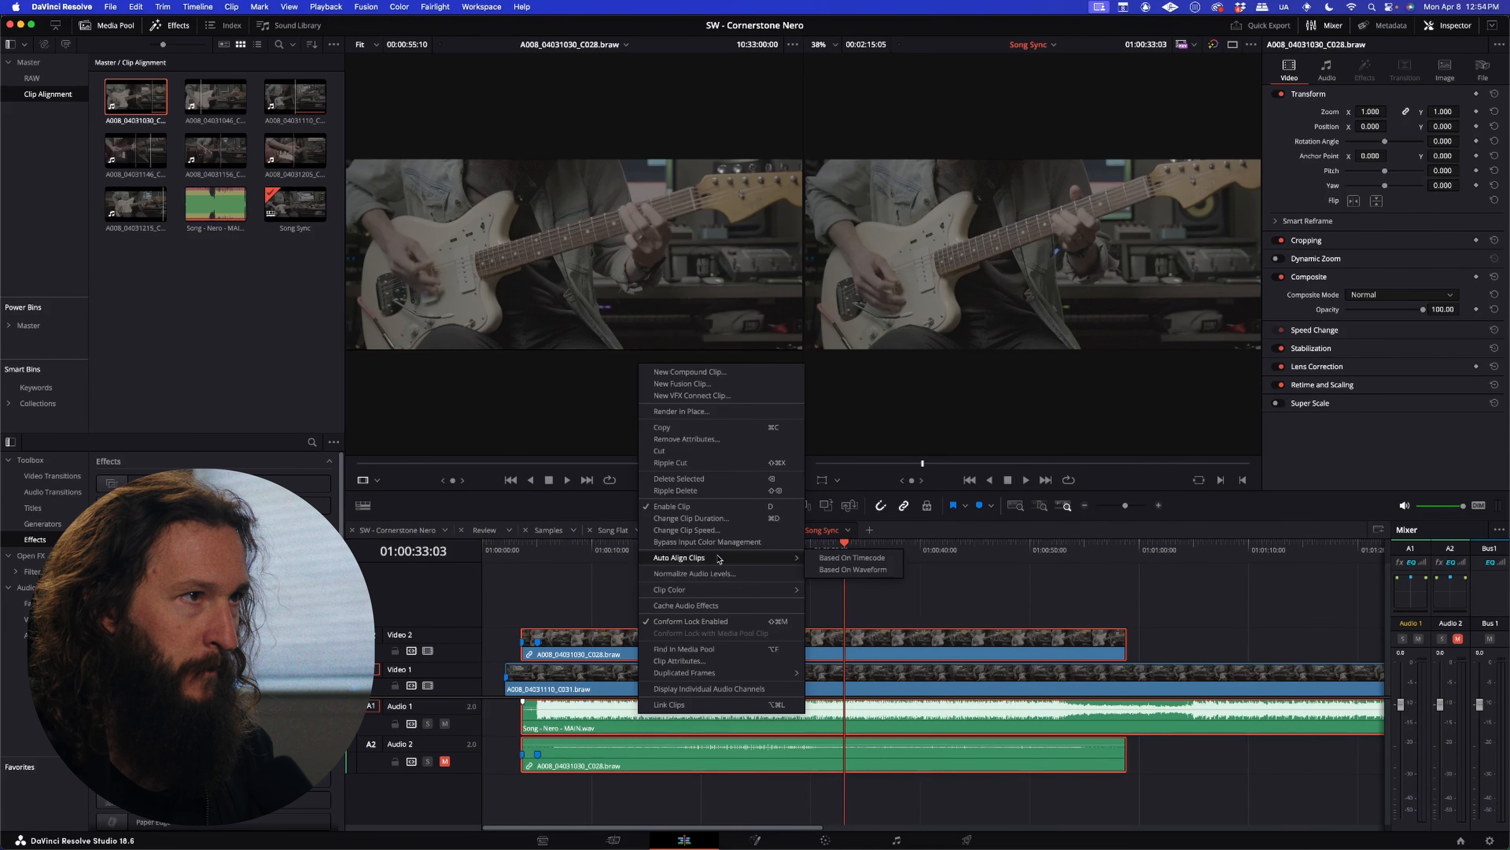
pyautogui.click(844, 570)
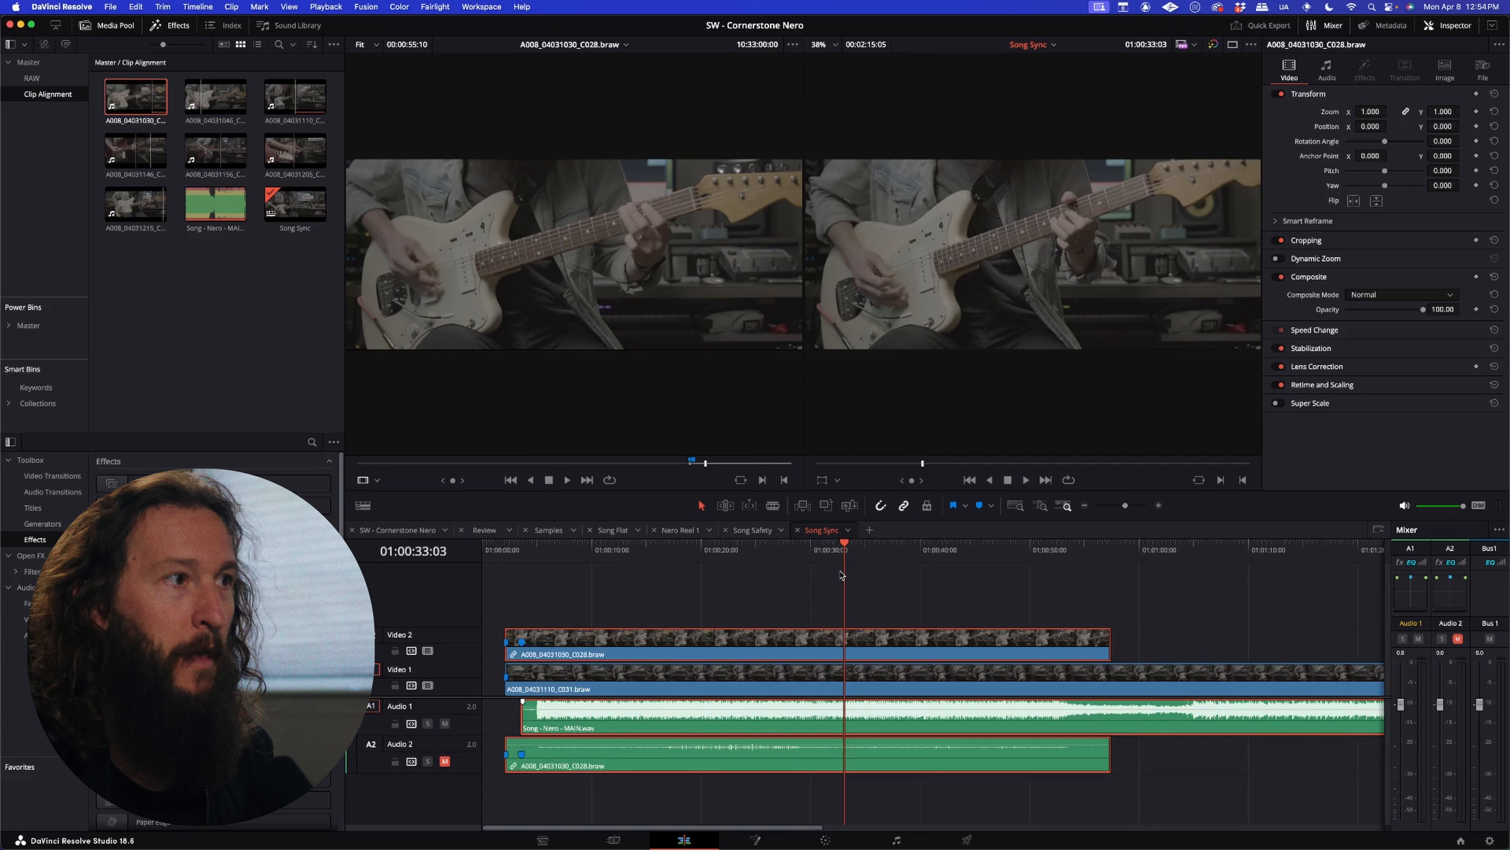
# Step: Play the timeline from the start of the song to check the C028 clip's sync
pyautogui.click(547, 549)
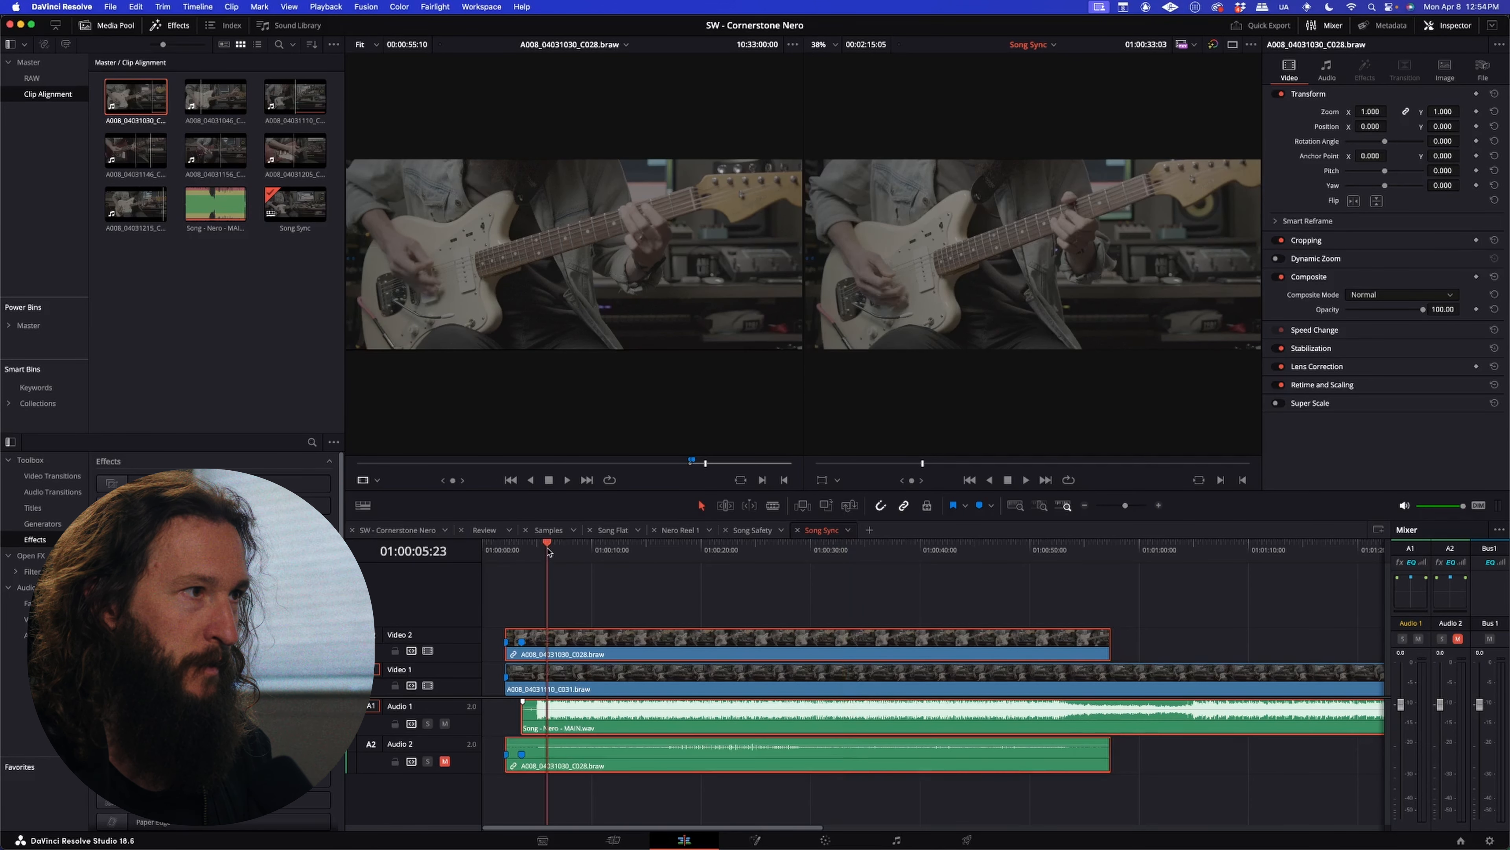
pyautogui.press('Up')
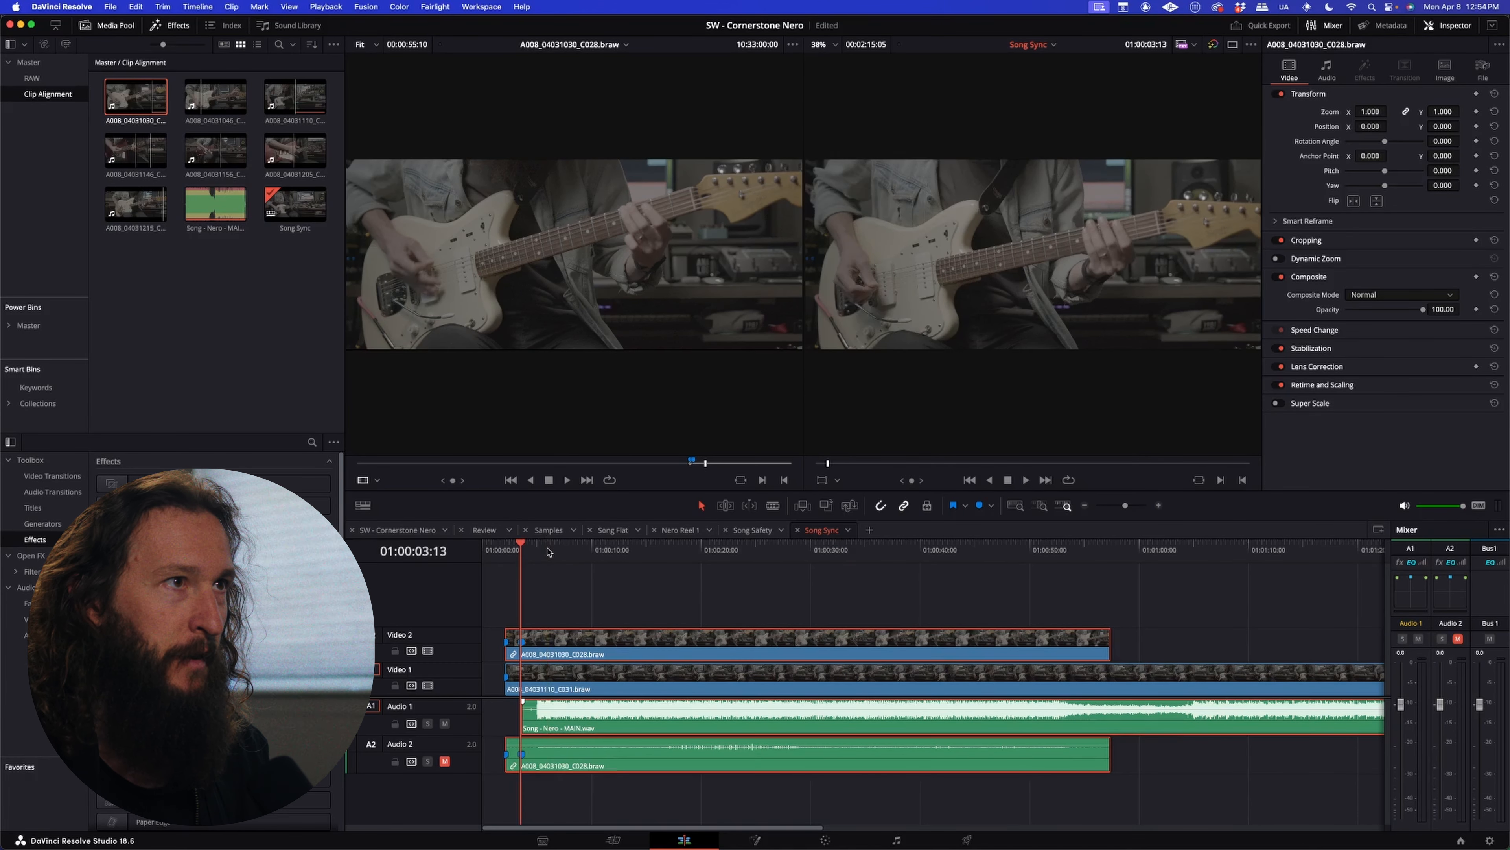
pyautogui.press('space')
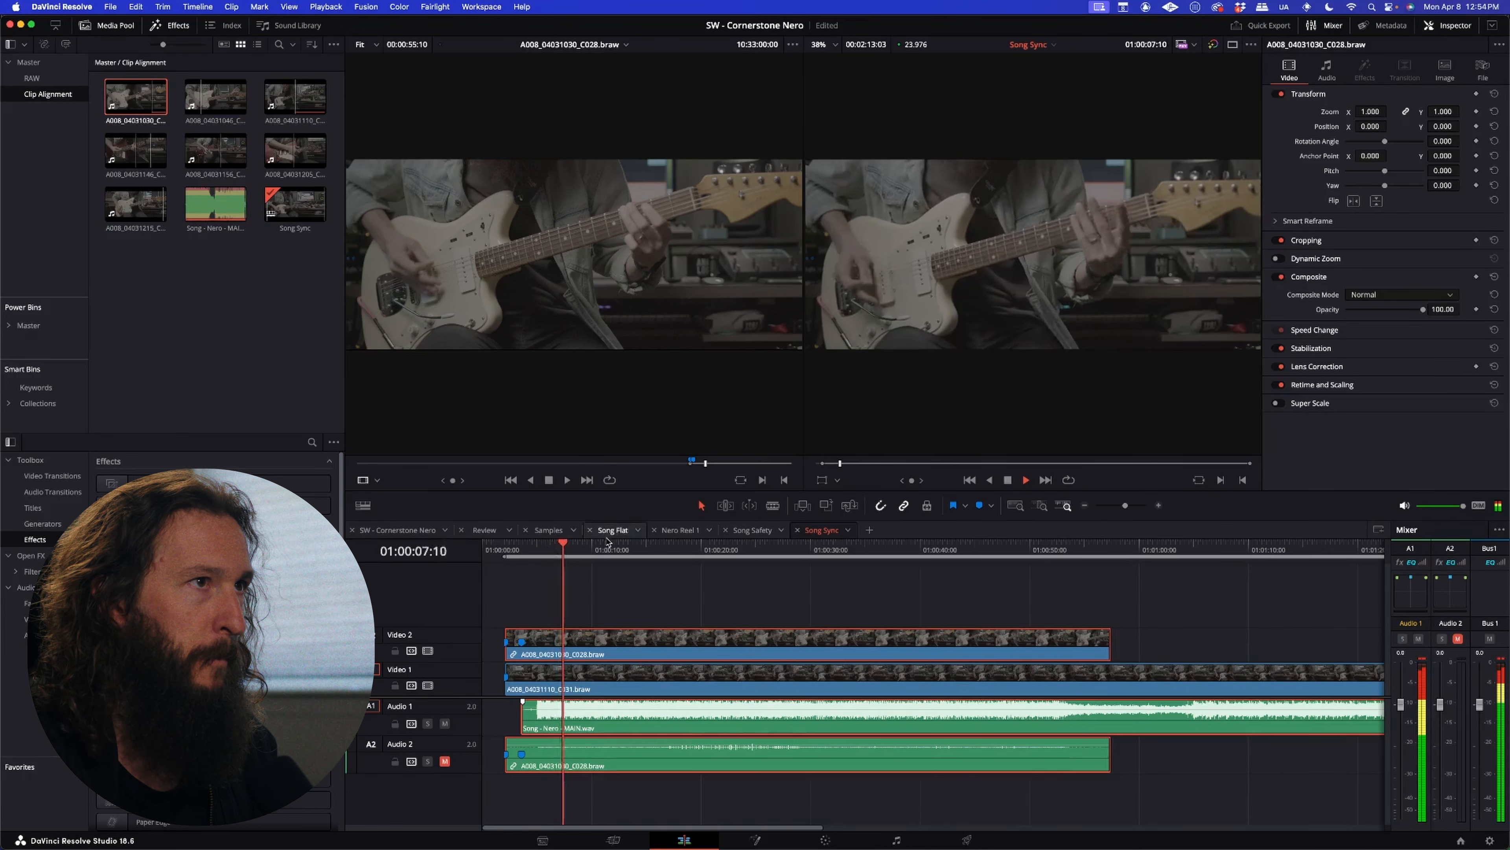
pyautogui.press('space')
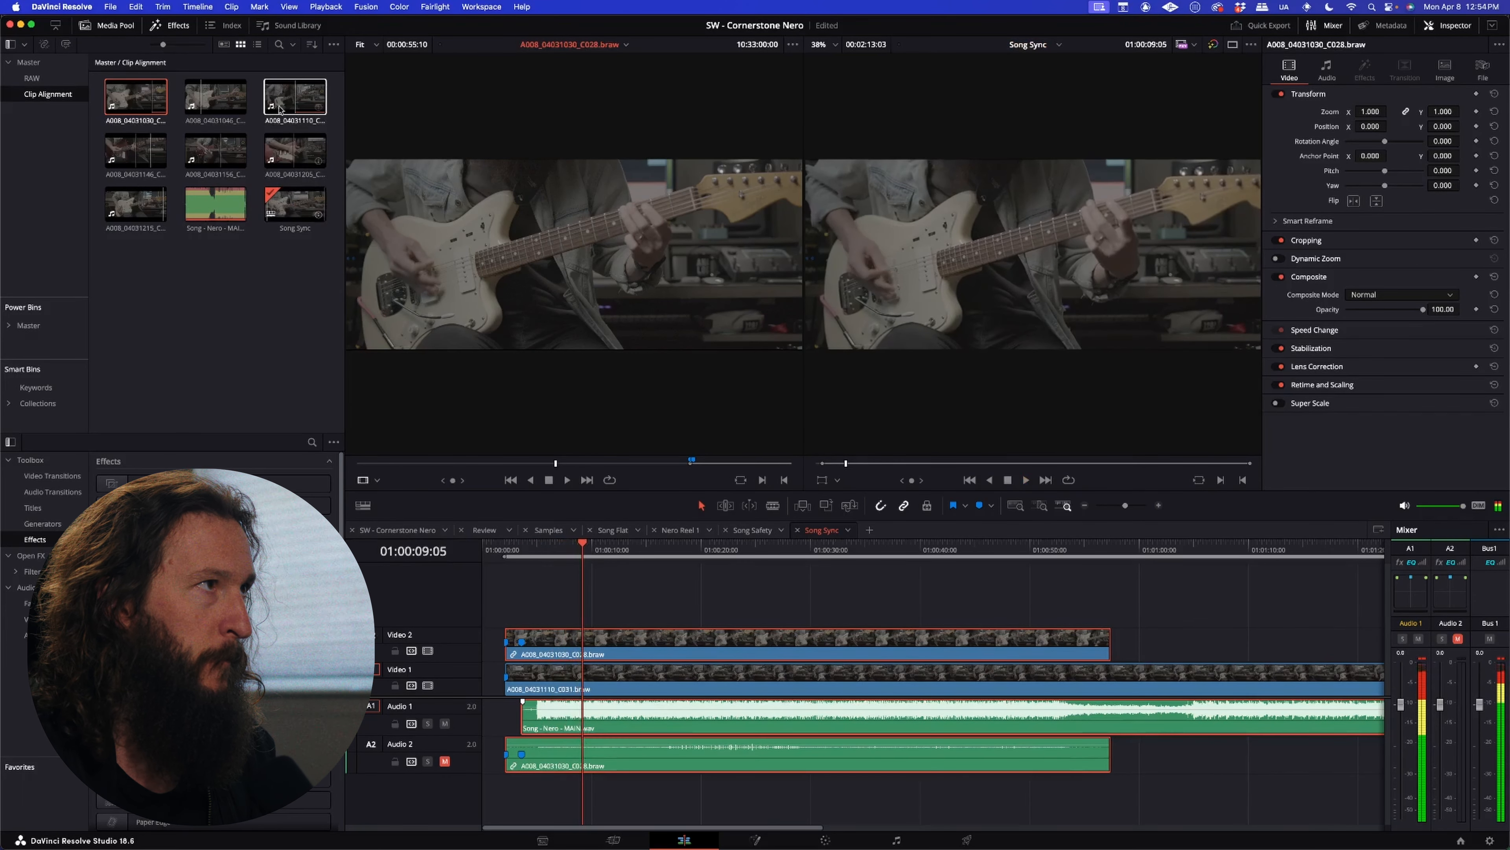
# Step: Load A008_04031146_C032.braw in the source viewer and play it from its in point
pyautogui.click(143, 155)
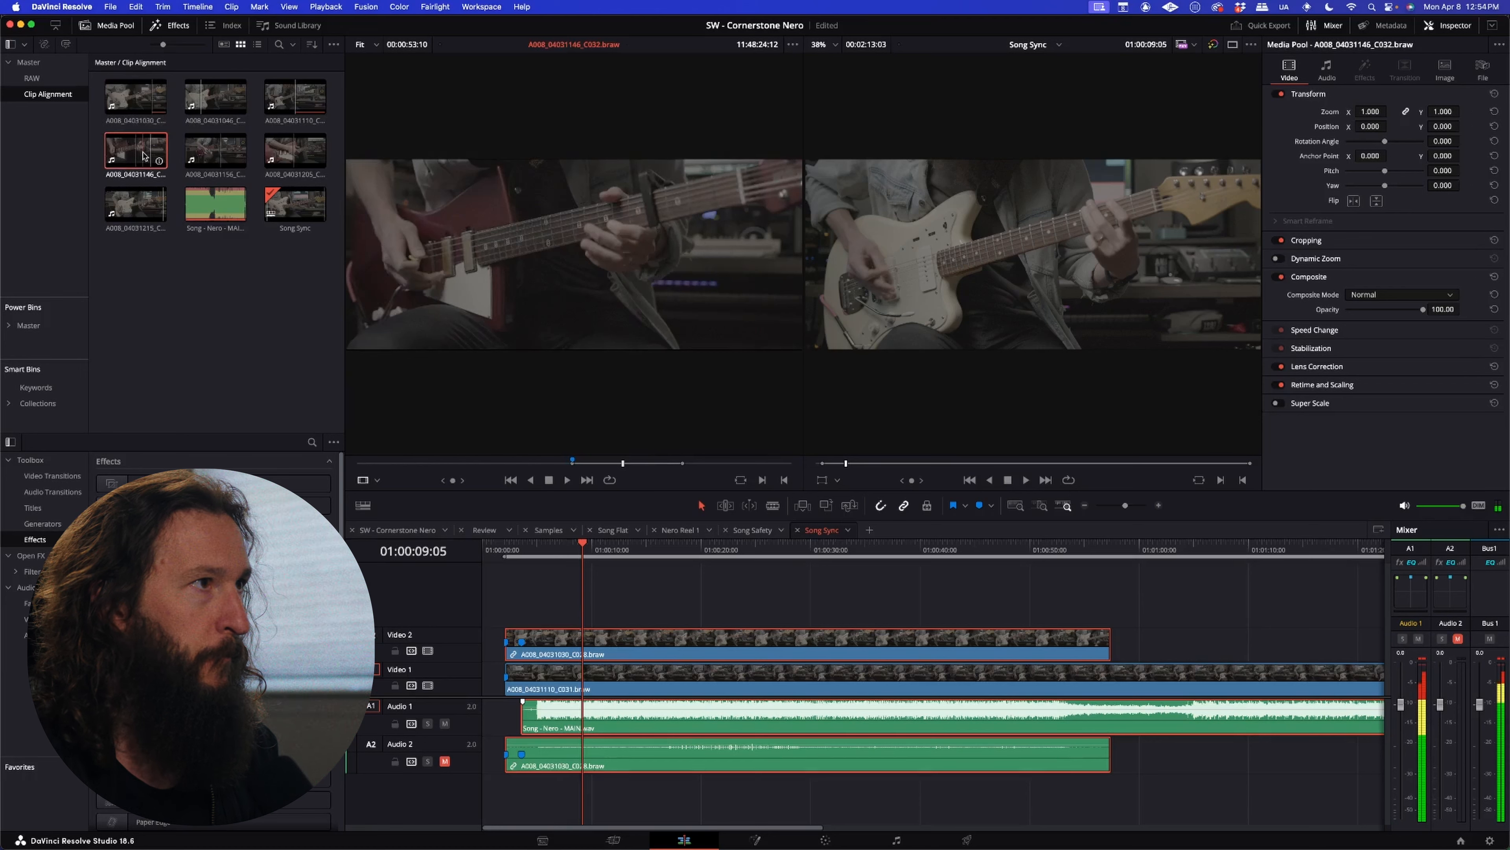
pyautogui.click(573, 463)
pyautogui.press('space')
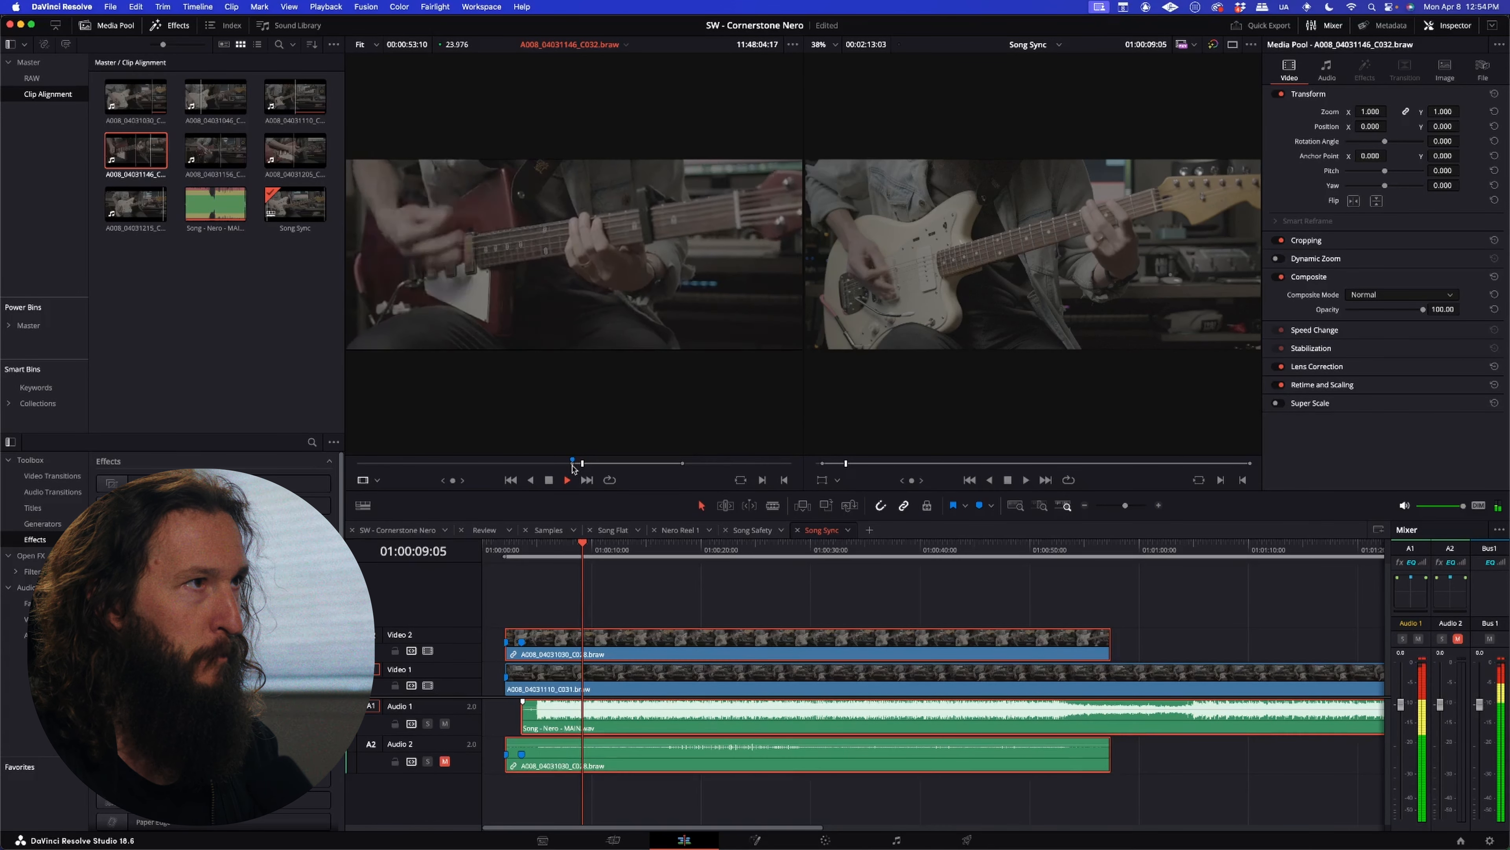
pyautogui.press('space')
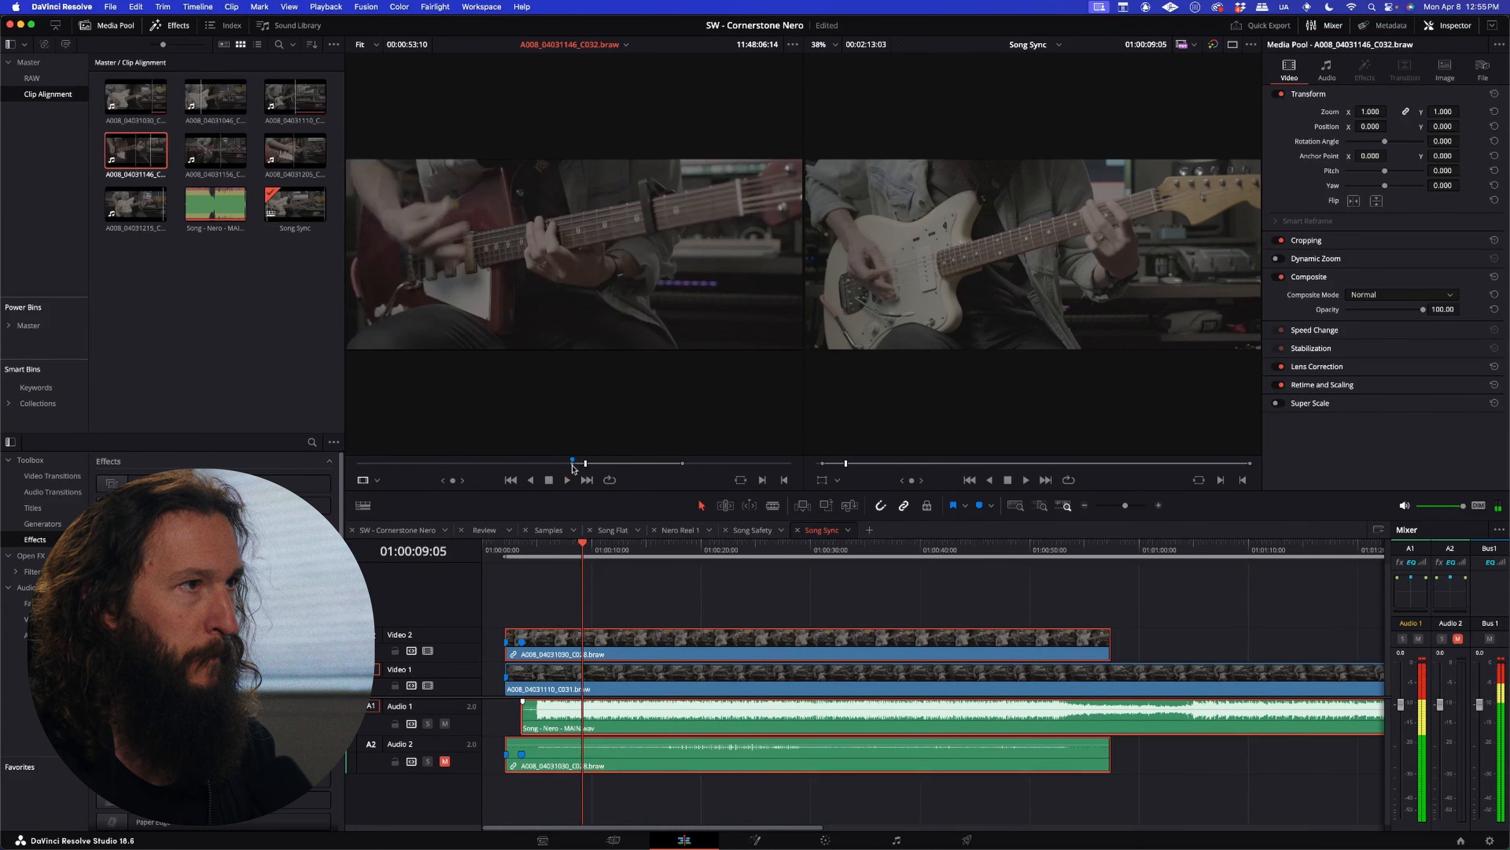
# Step: Remove all markers from the C032 source clip
pyautogui.press('super+minus')
pyautogui.rightClick(599, 460)
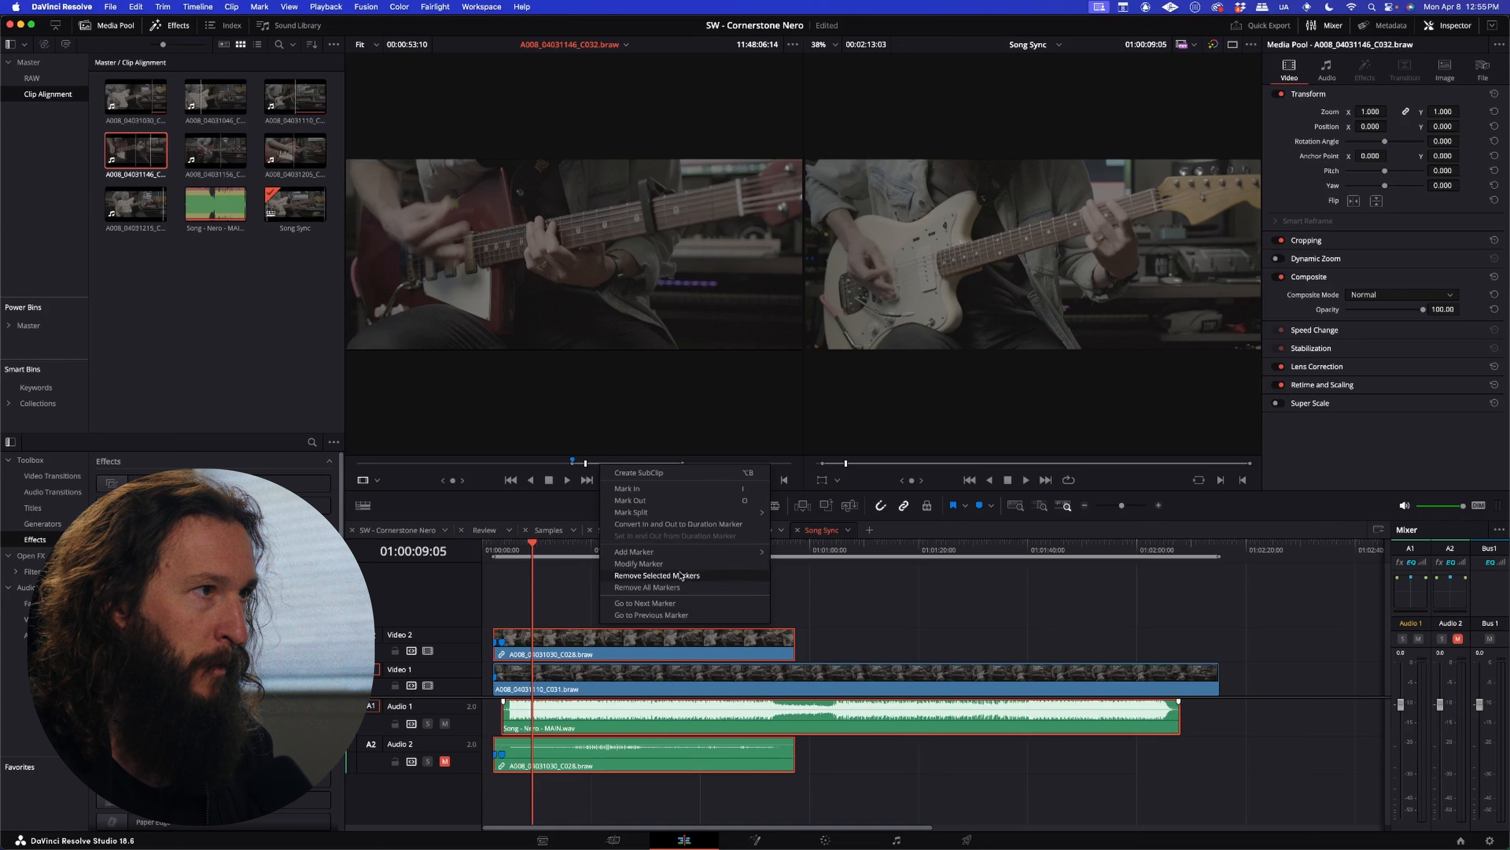
pyautogui.click(699, 577)
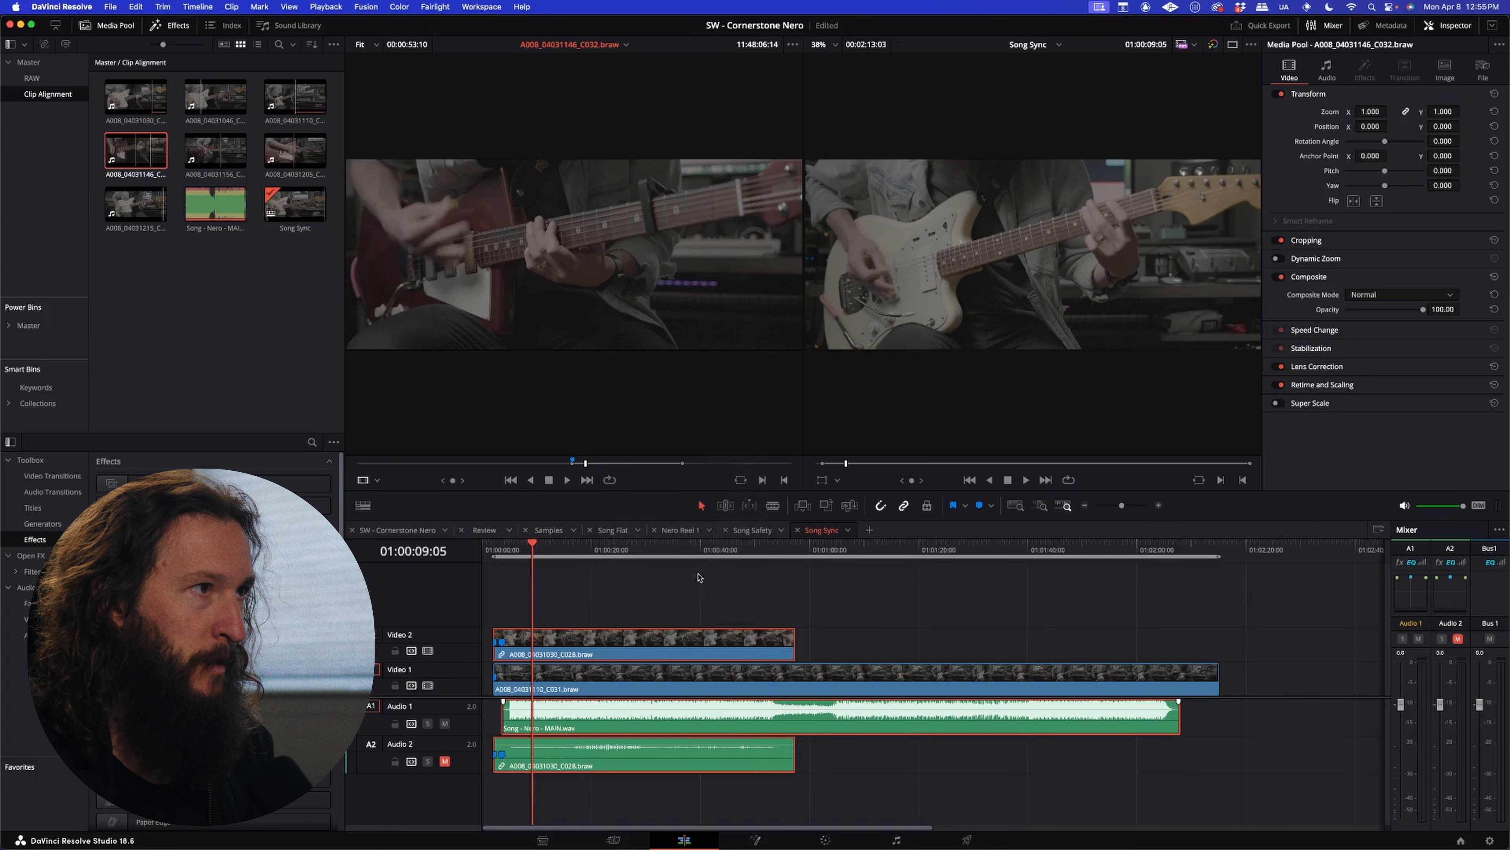
pyautogui.rightClick(606, 460)
pyautogui.click(682, 592)
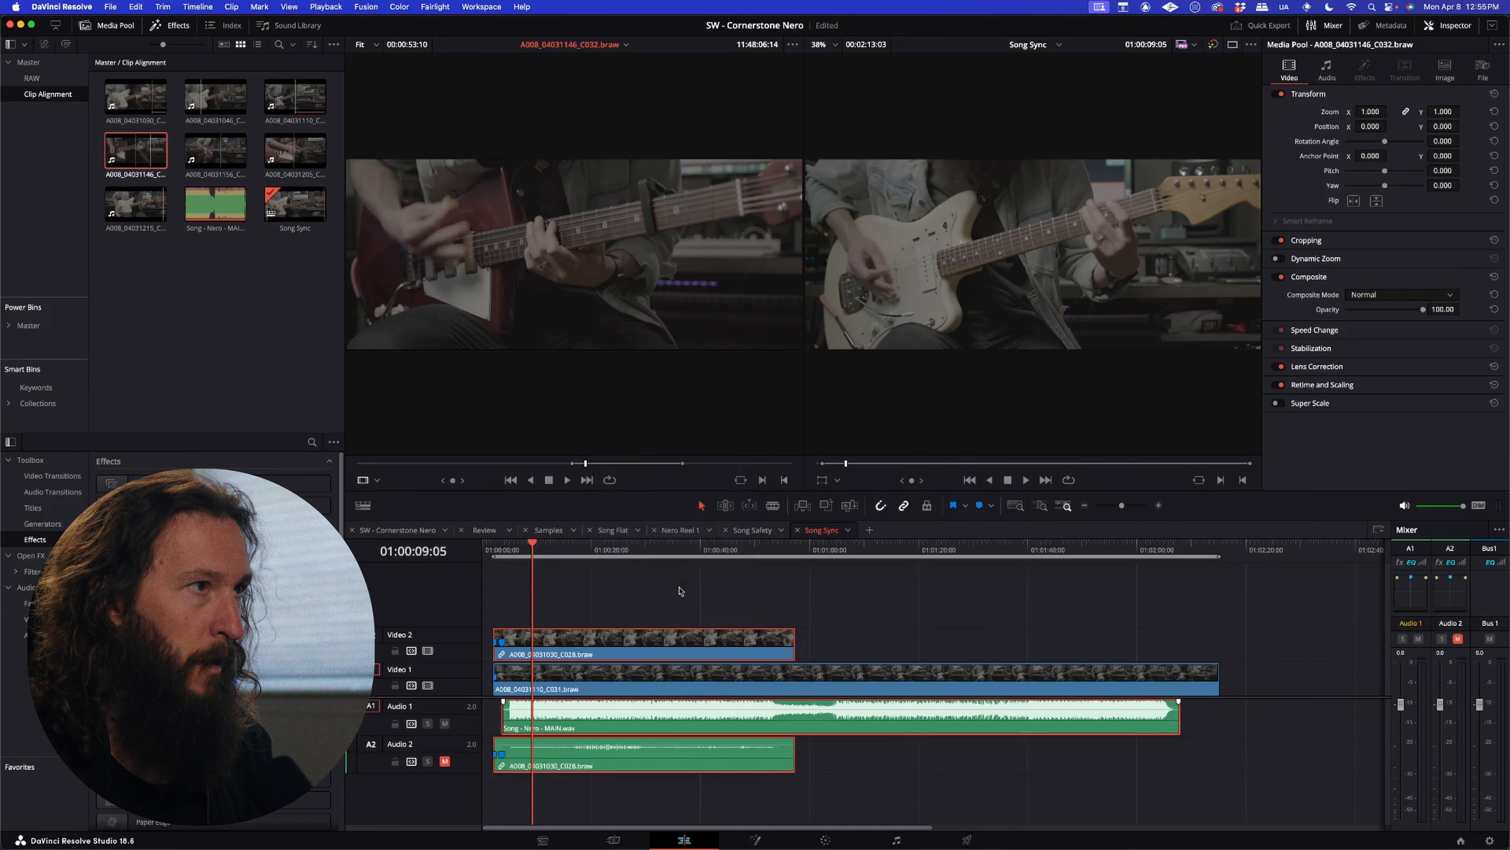
pyautogui.rightClick(602, 464)
pyautogui.click(599, 463)
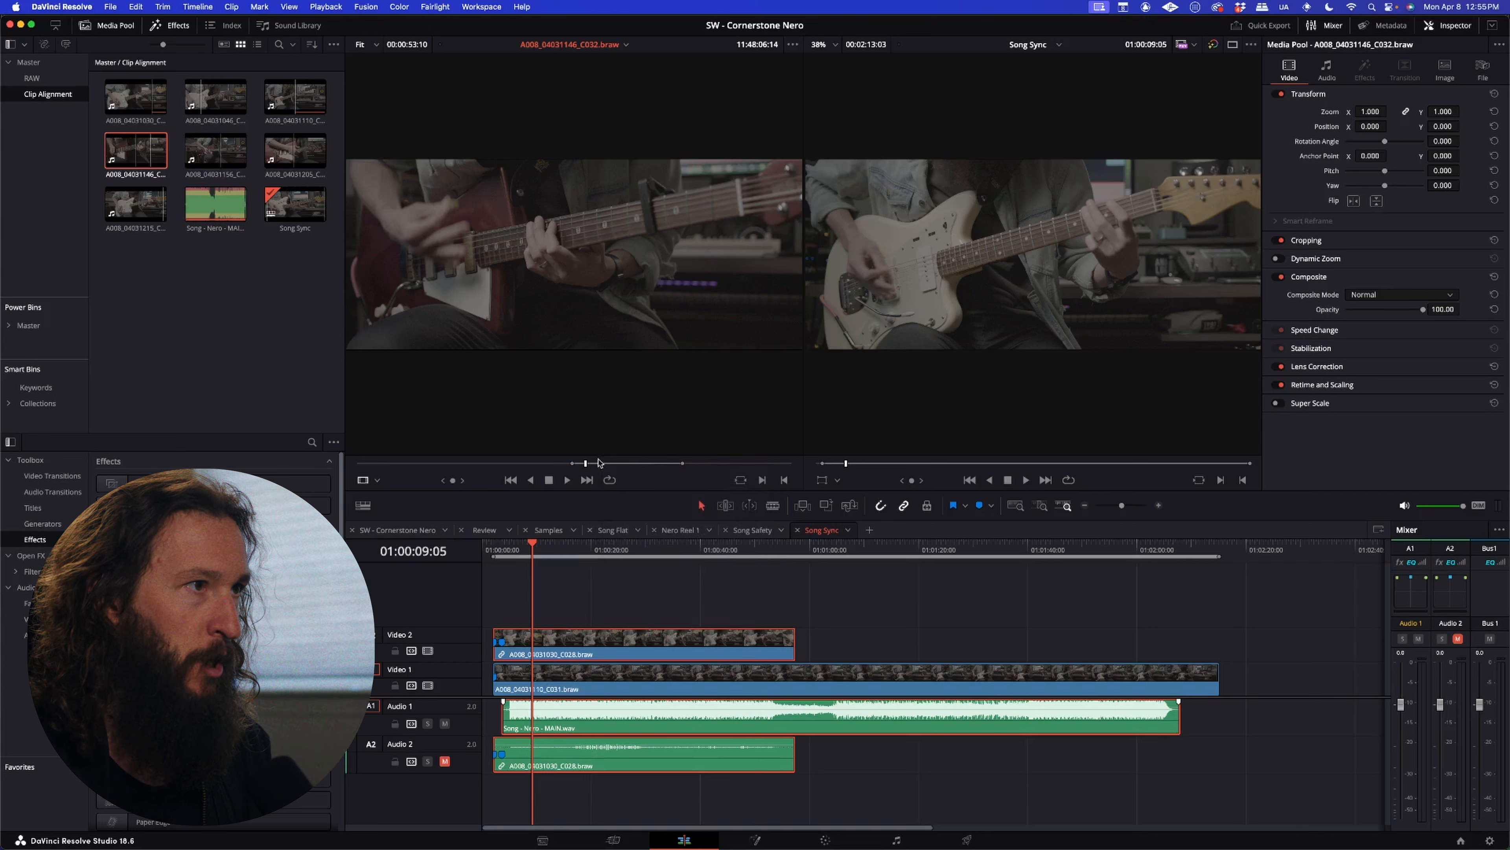
# Step: Extend the C032 source clip's in and out points to cover the whole clip, and play an earlier section
pyautogui.moveTo(570, 464); pyautogui.dragTo(296, 447)
pyautogui.moveTo(683, 463); pyautogui.dragTo(792, 463)
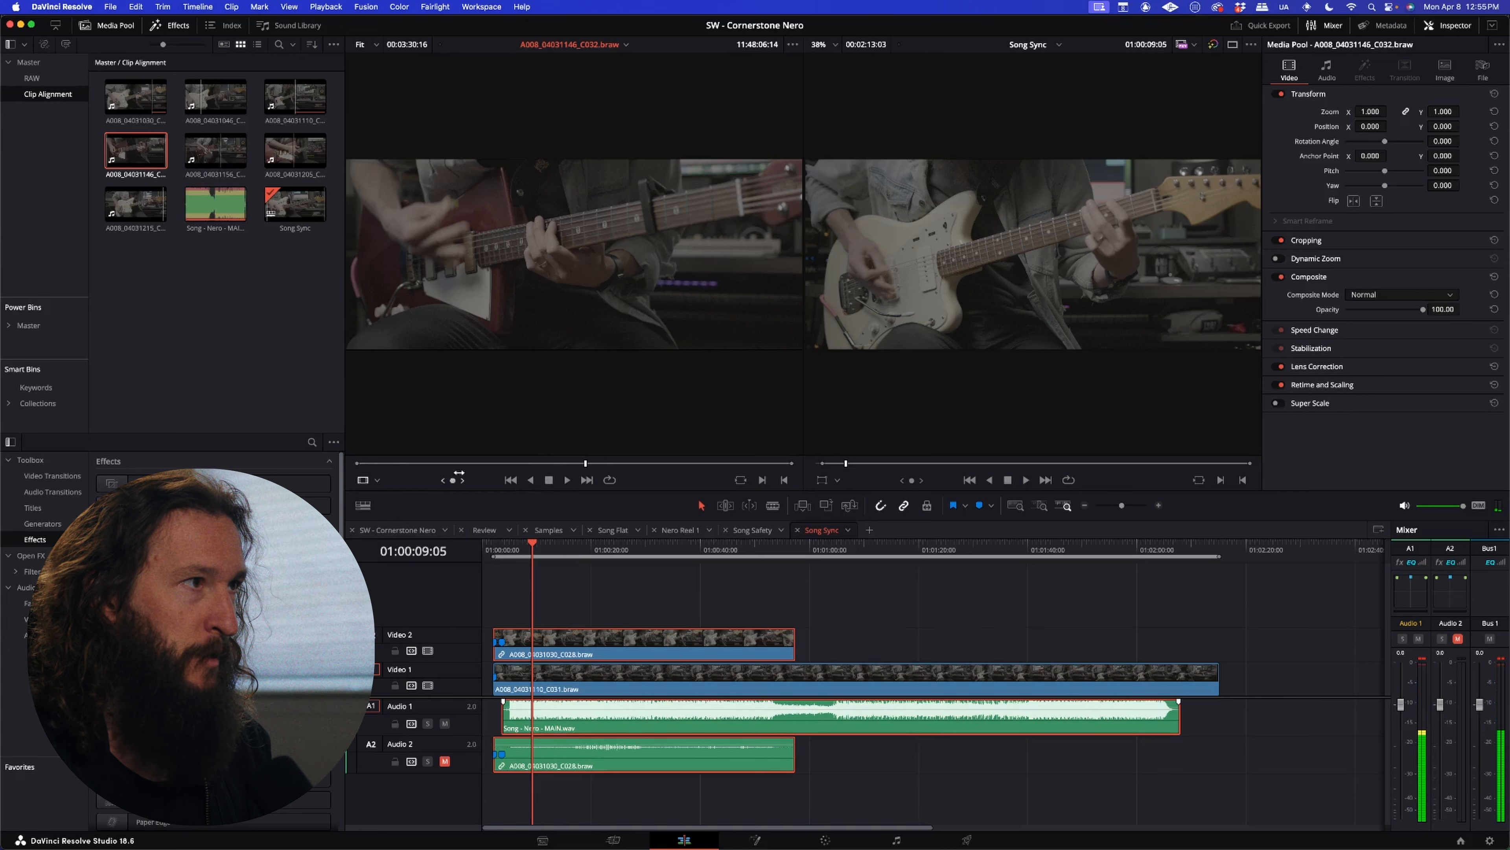
pyautogui.click(442, 463)
pyautogui.press('space')
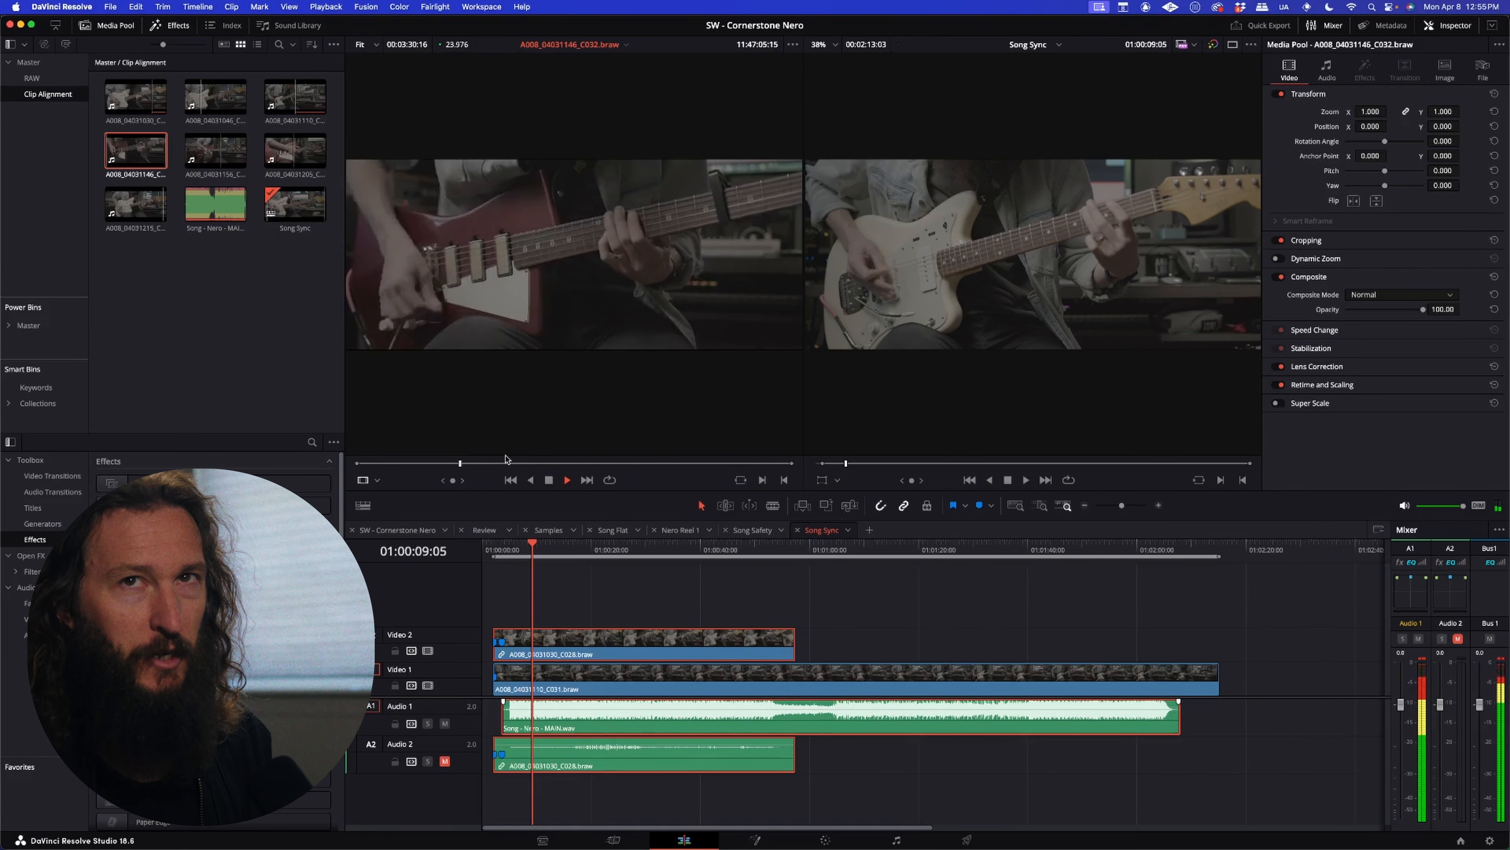
pyautogui.press('space')
# Step: Place the full C032 clip on Video 3 and Audio 3, and slide it back to the timeline start
pyautogui.moveTo(553, 309); pyautogui.dragTo(566, 600)
pyautogui.press('super+minus')
pyautogui.press('super+minus')
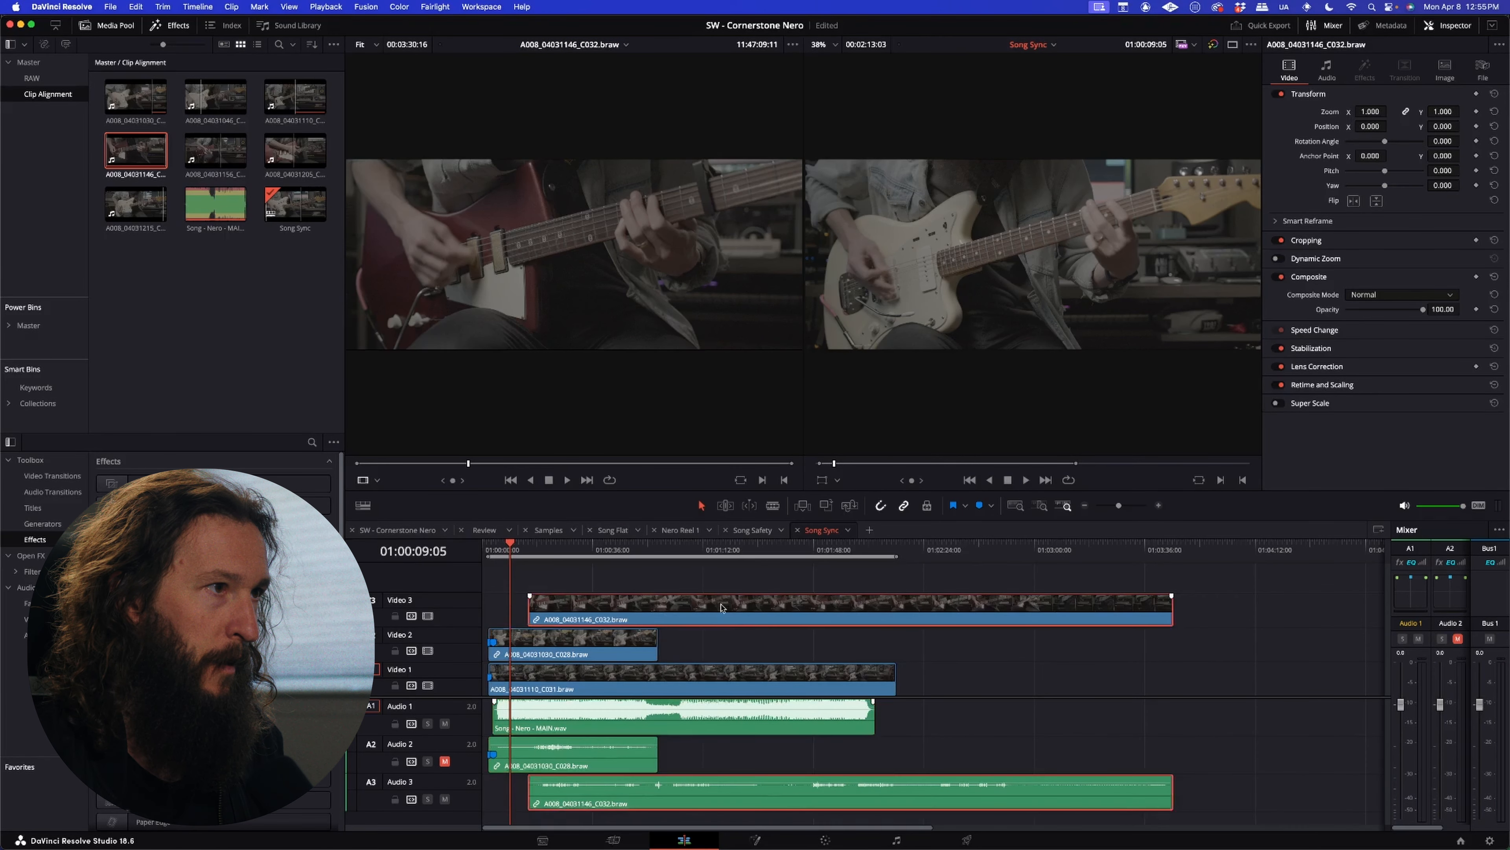
pyautogui.moveTo(657, 609); pyautogui.dragTo(611, 610)
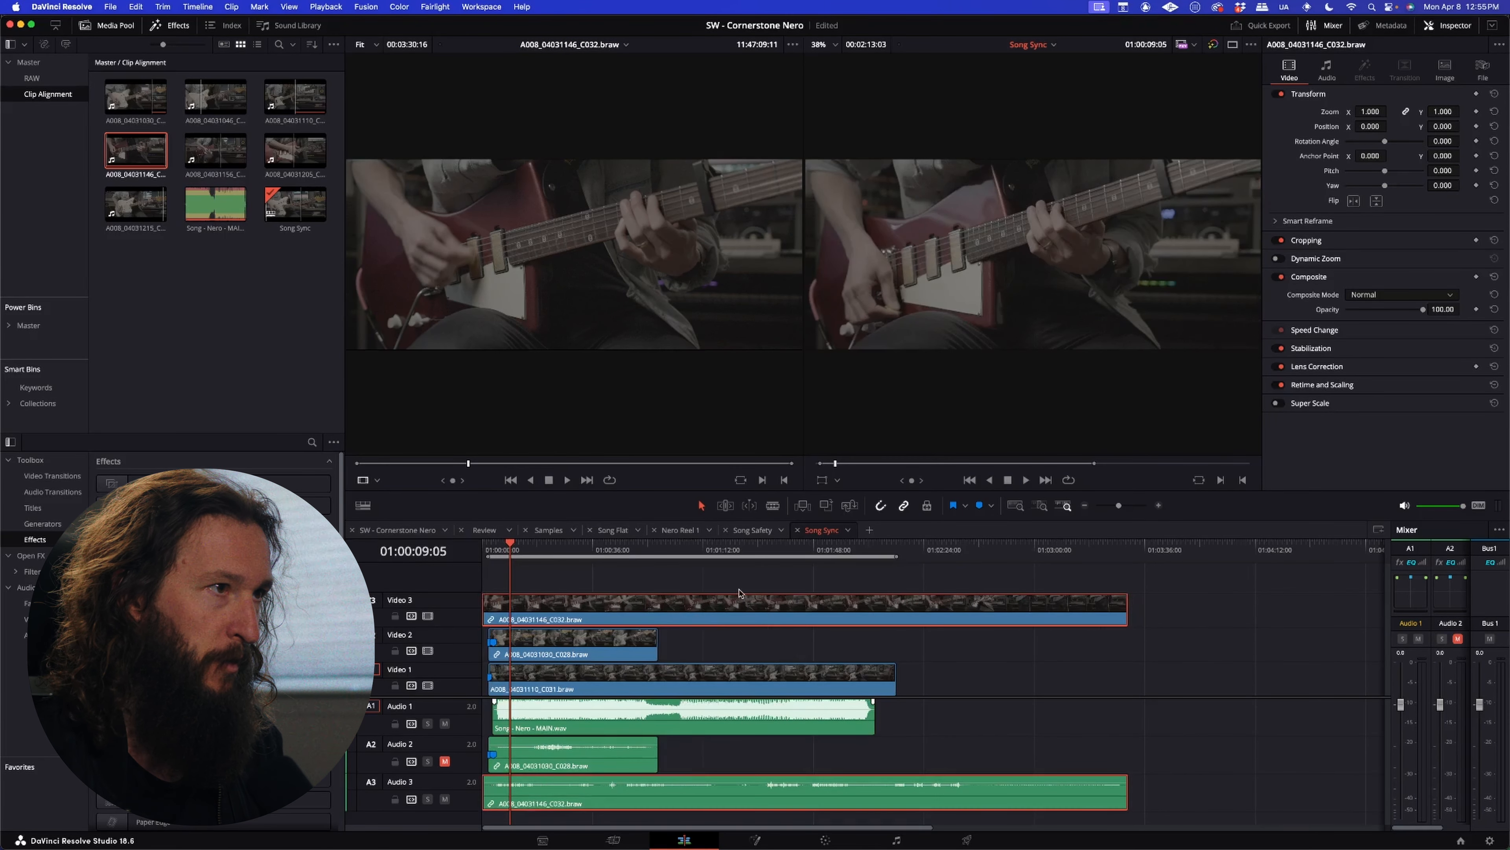
# Step: Select all the clips on the timeline and shift them together to start at the playhead, 01:00:09:05
pyautogui.moveTo(741, 587); pyautogui.dragTo(572, 793)
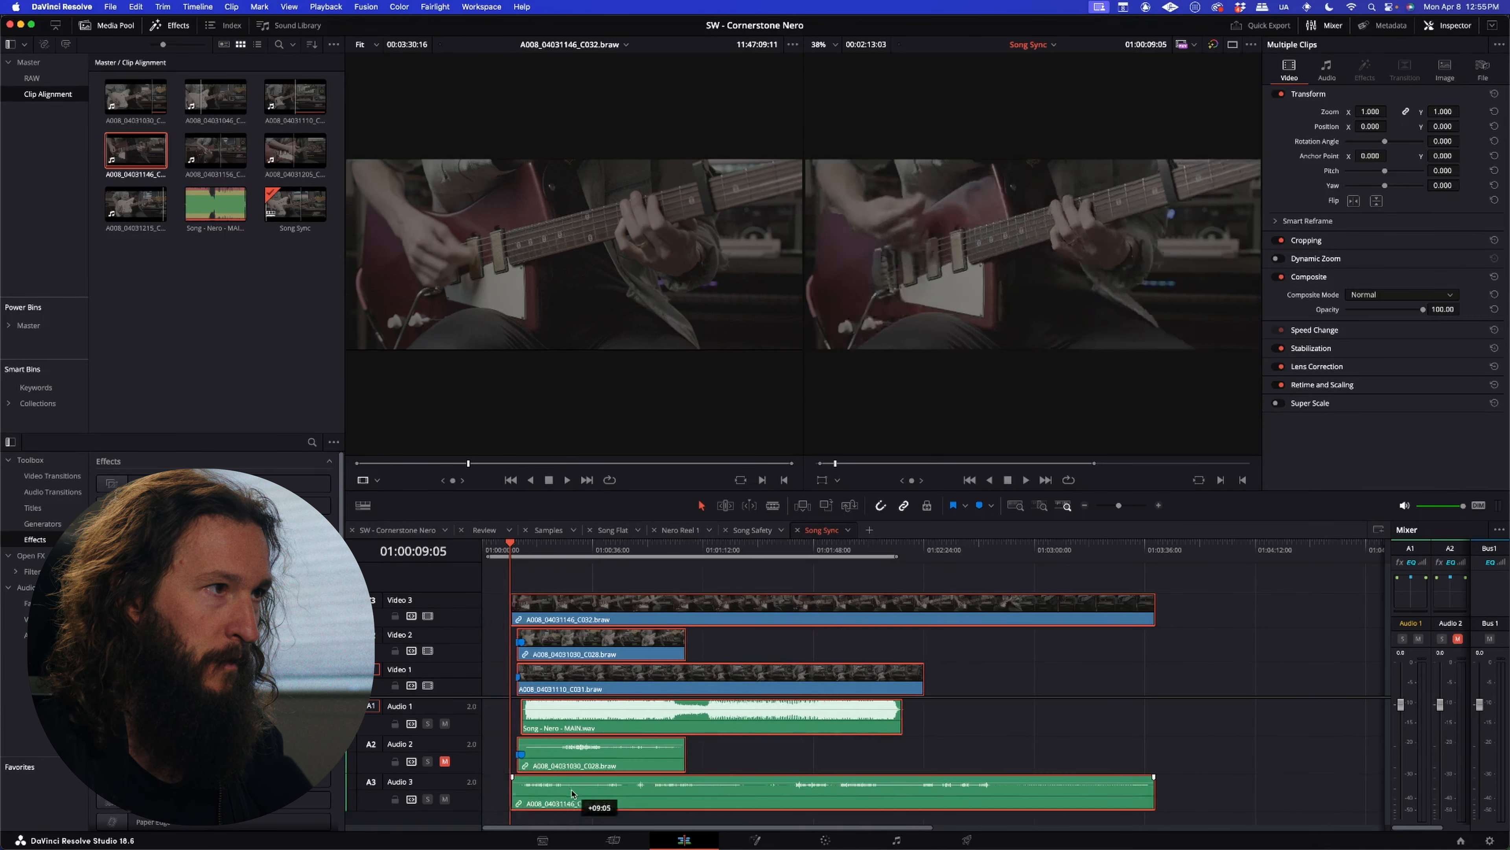